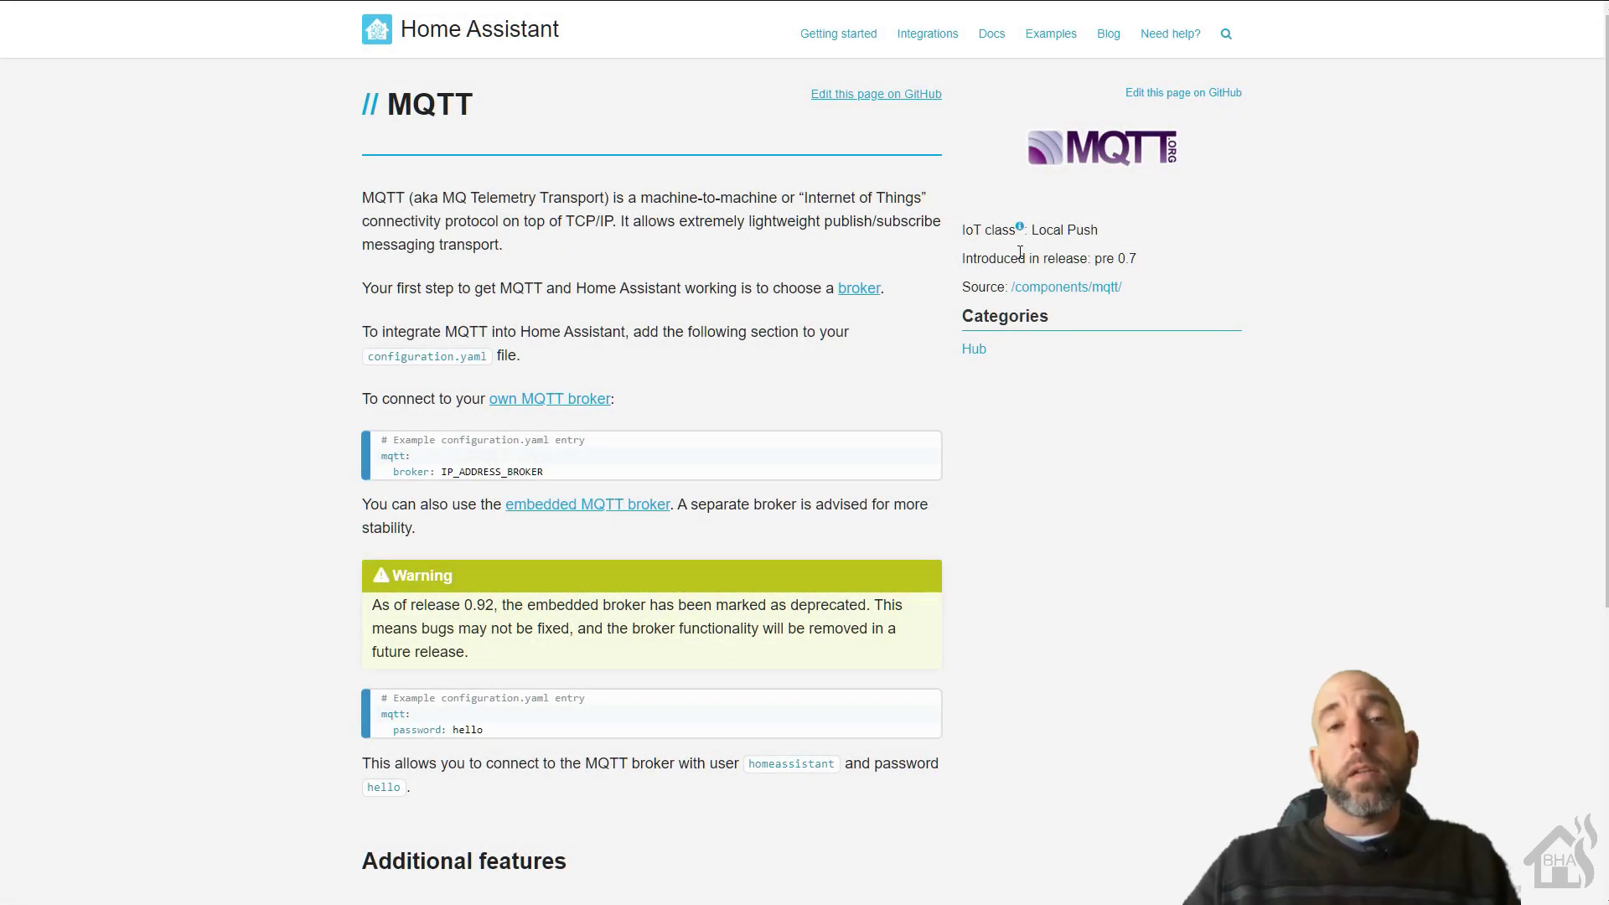
scroll(811, 671, "down", 2)
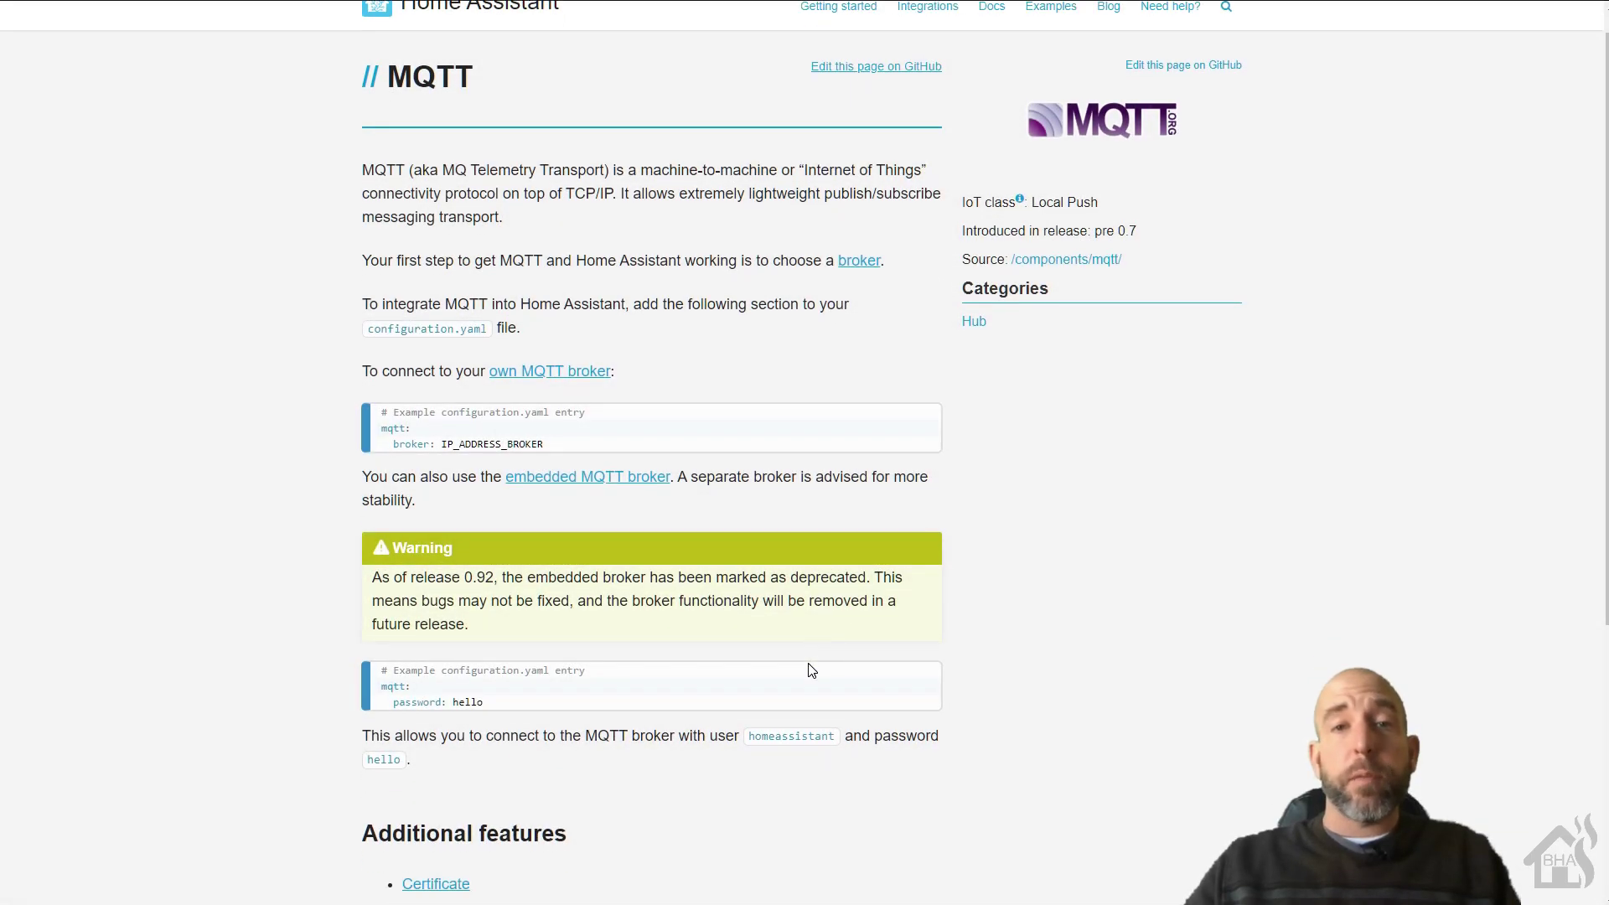
scroll(811, 670, "down", 4)
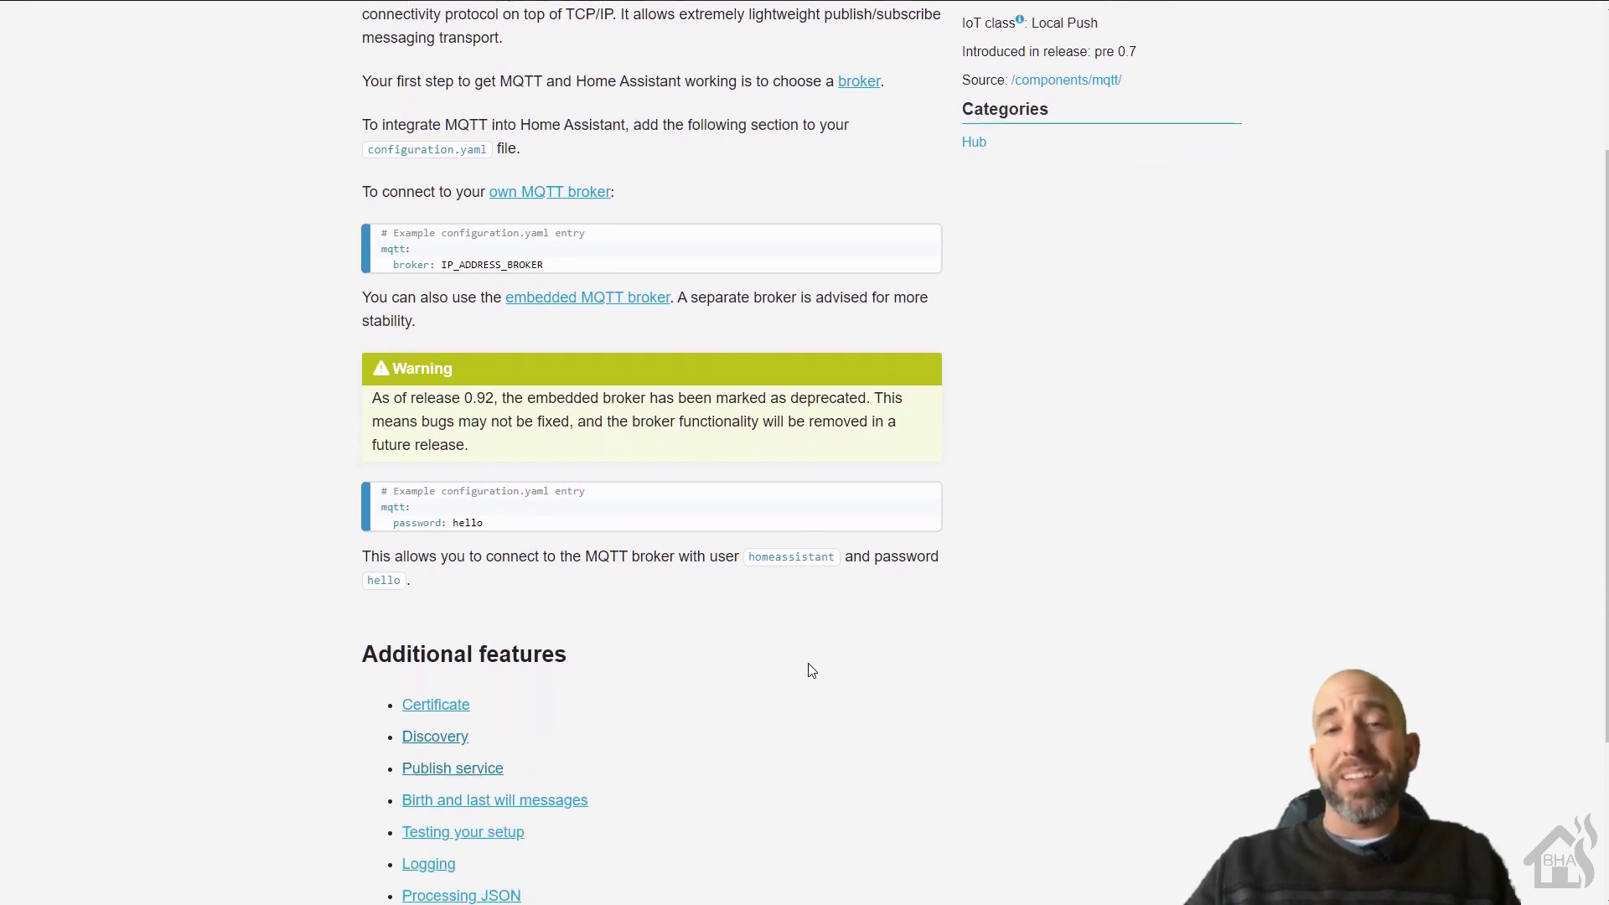
scroll(811, 671, "down", 1)
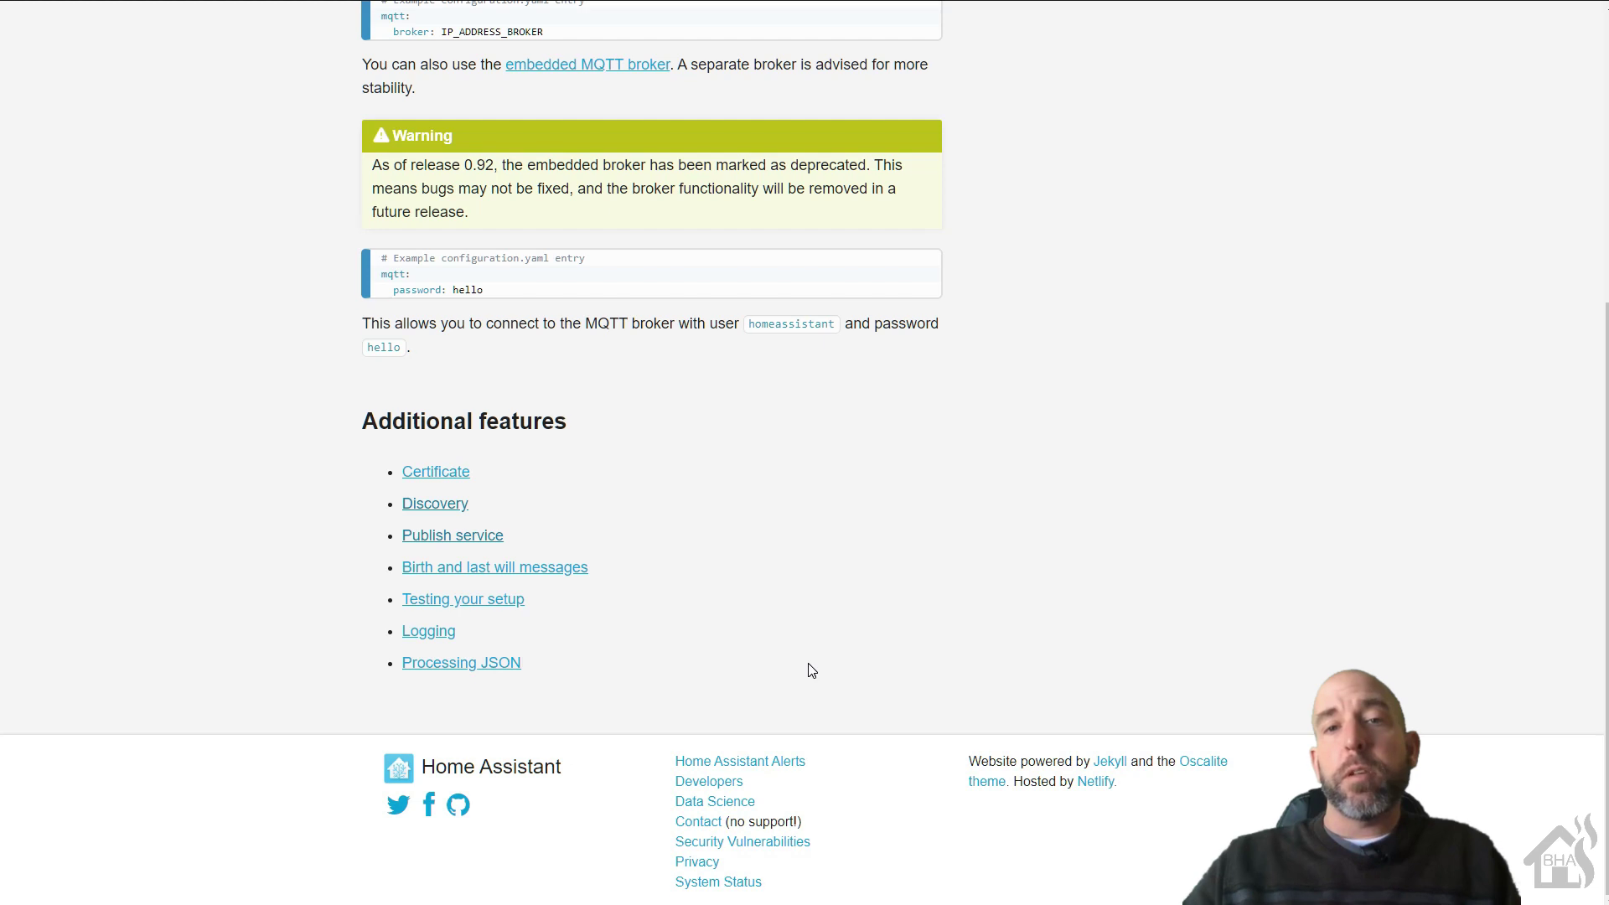
scroll(811, 670, "up", 4)
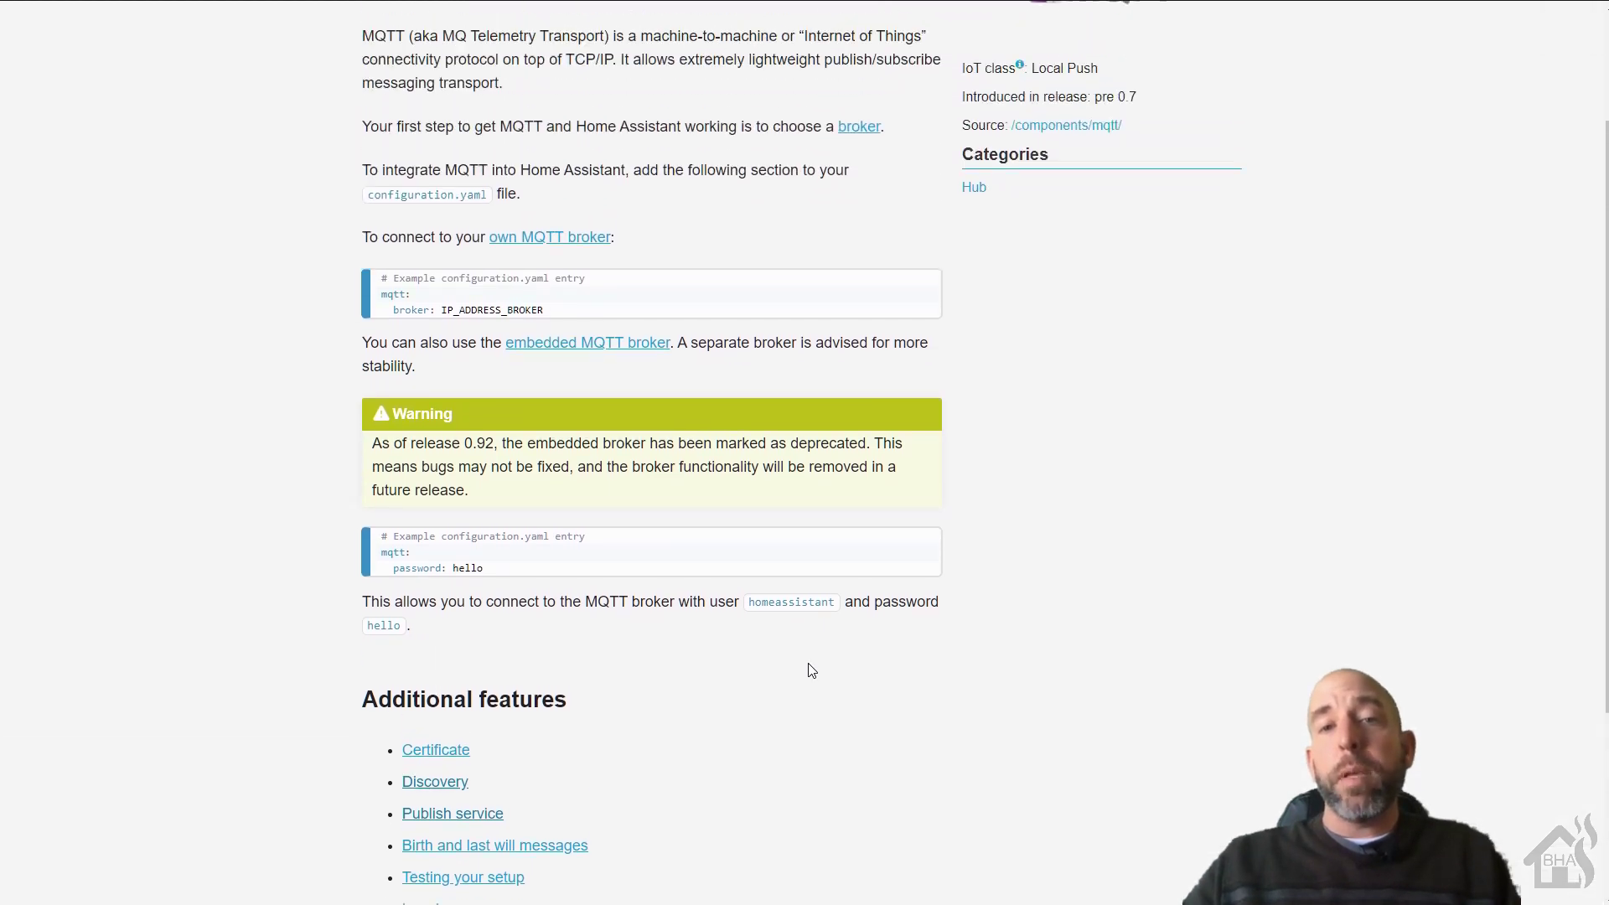
scroll(811, 671, "up", 2)
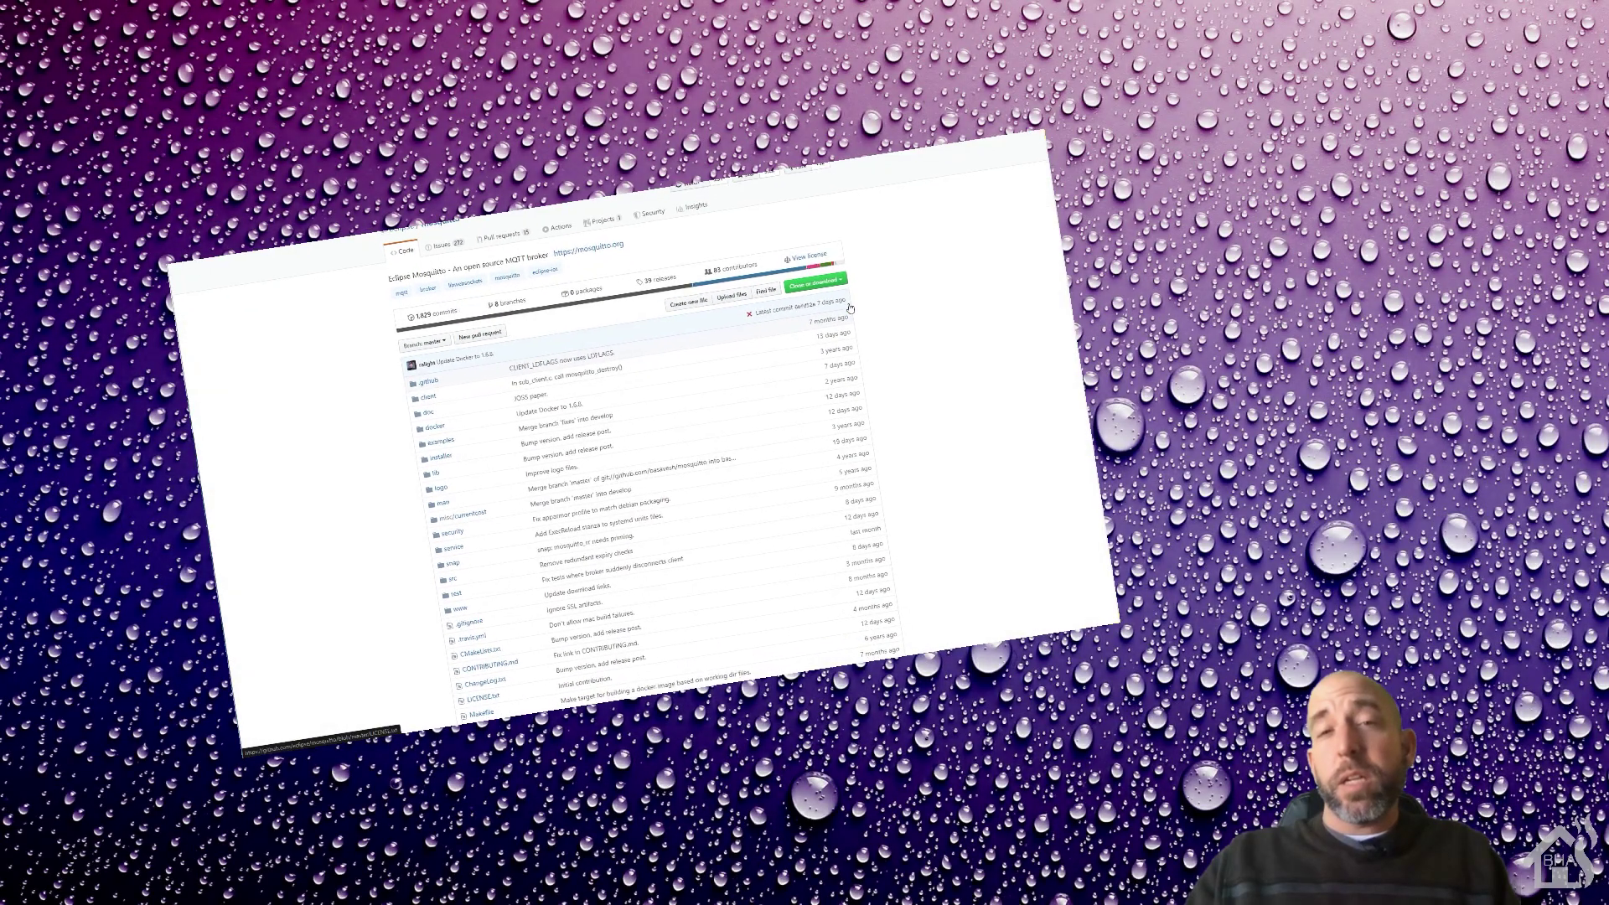
Scroll through the eclipse/mosquitto README to its installation and Quick start instructions
scroll(849, 307, "down", 2)
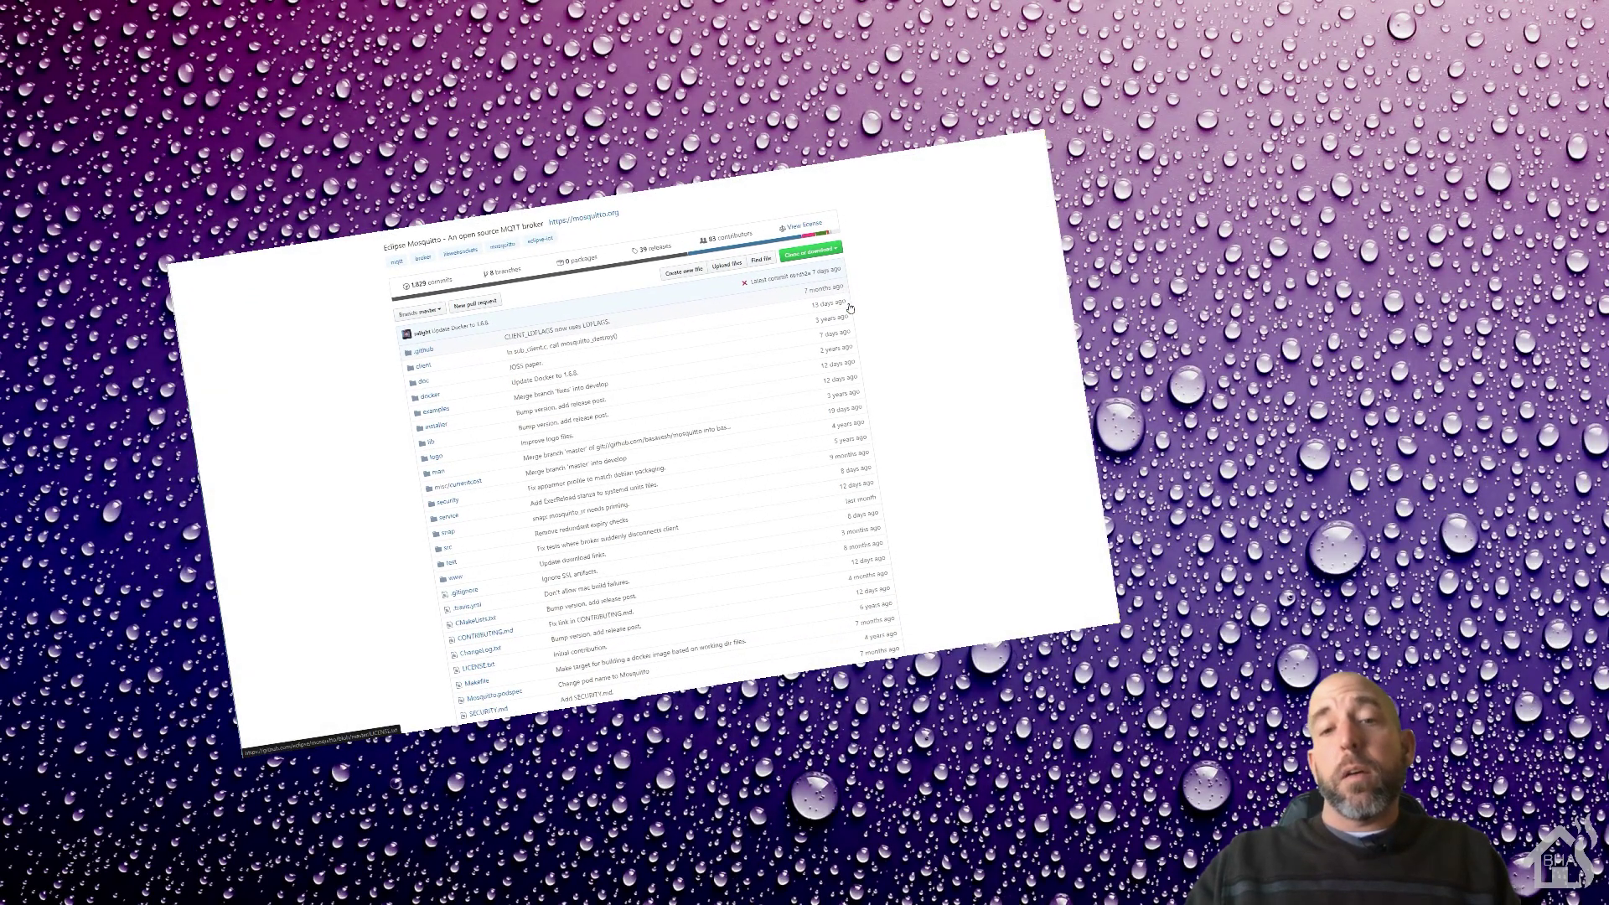
scroll(849, 307, "down", 2)
scroll(849, 307, "down", 6)
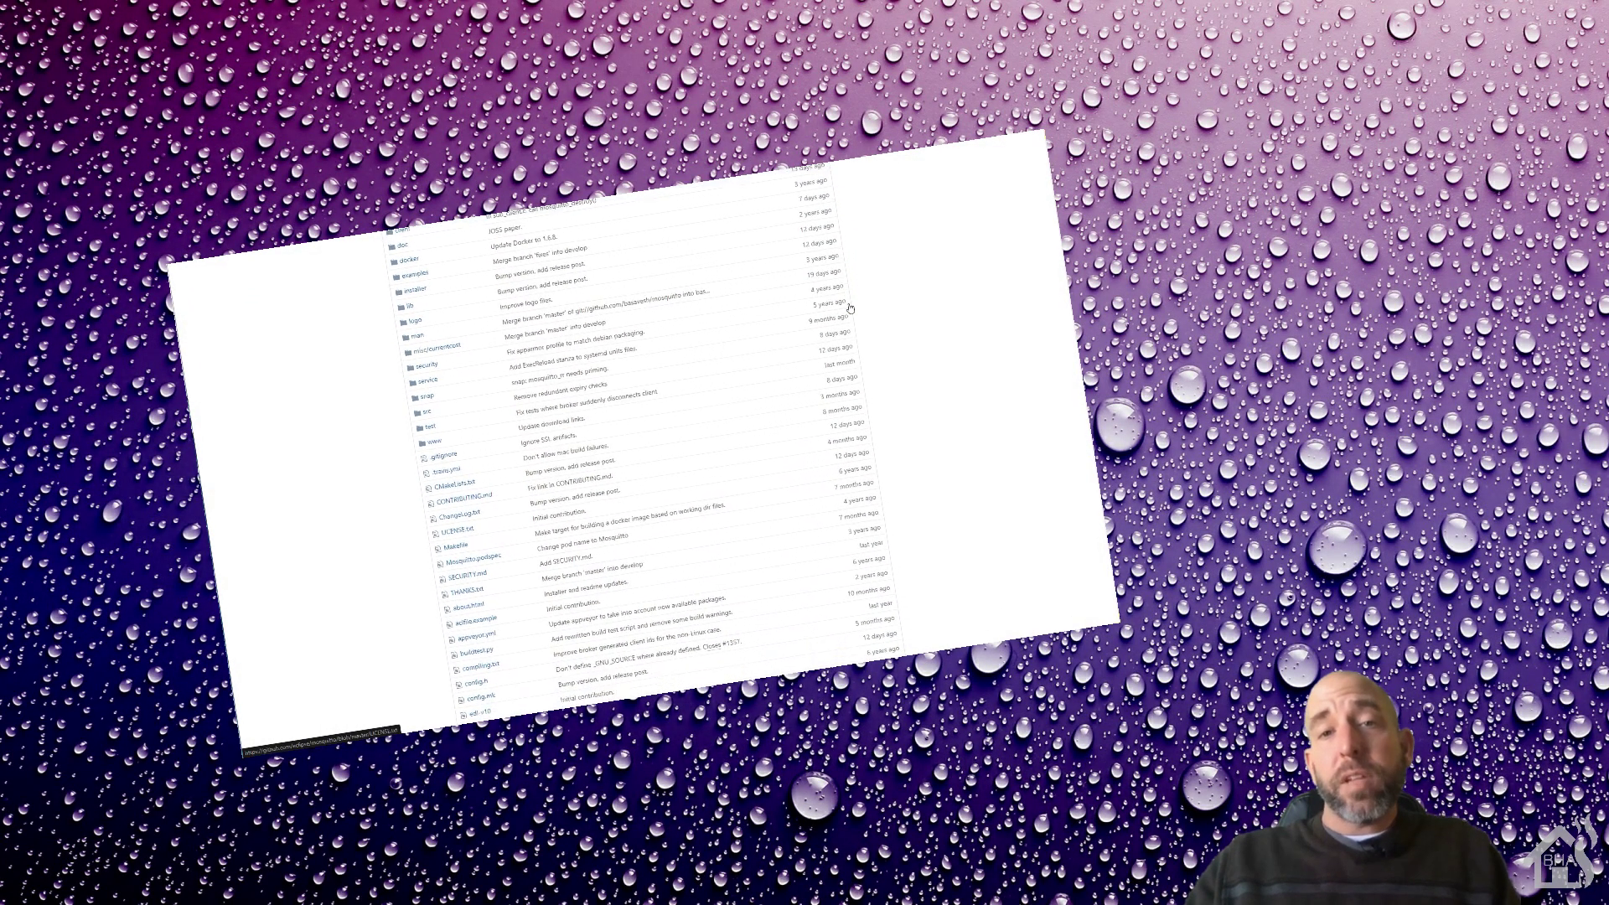
scroll(849, 308, "down", 6)
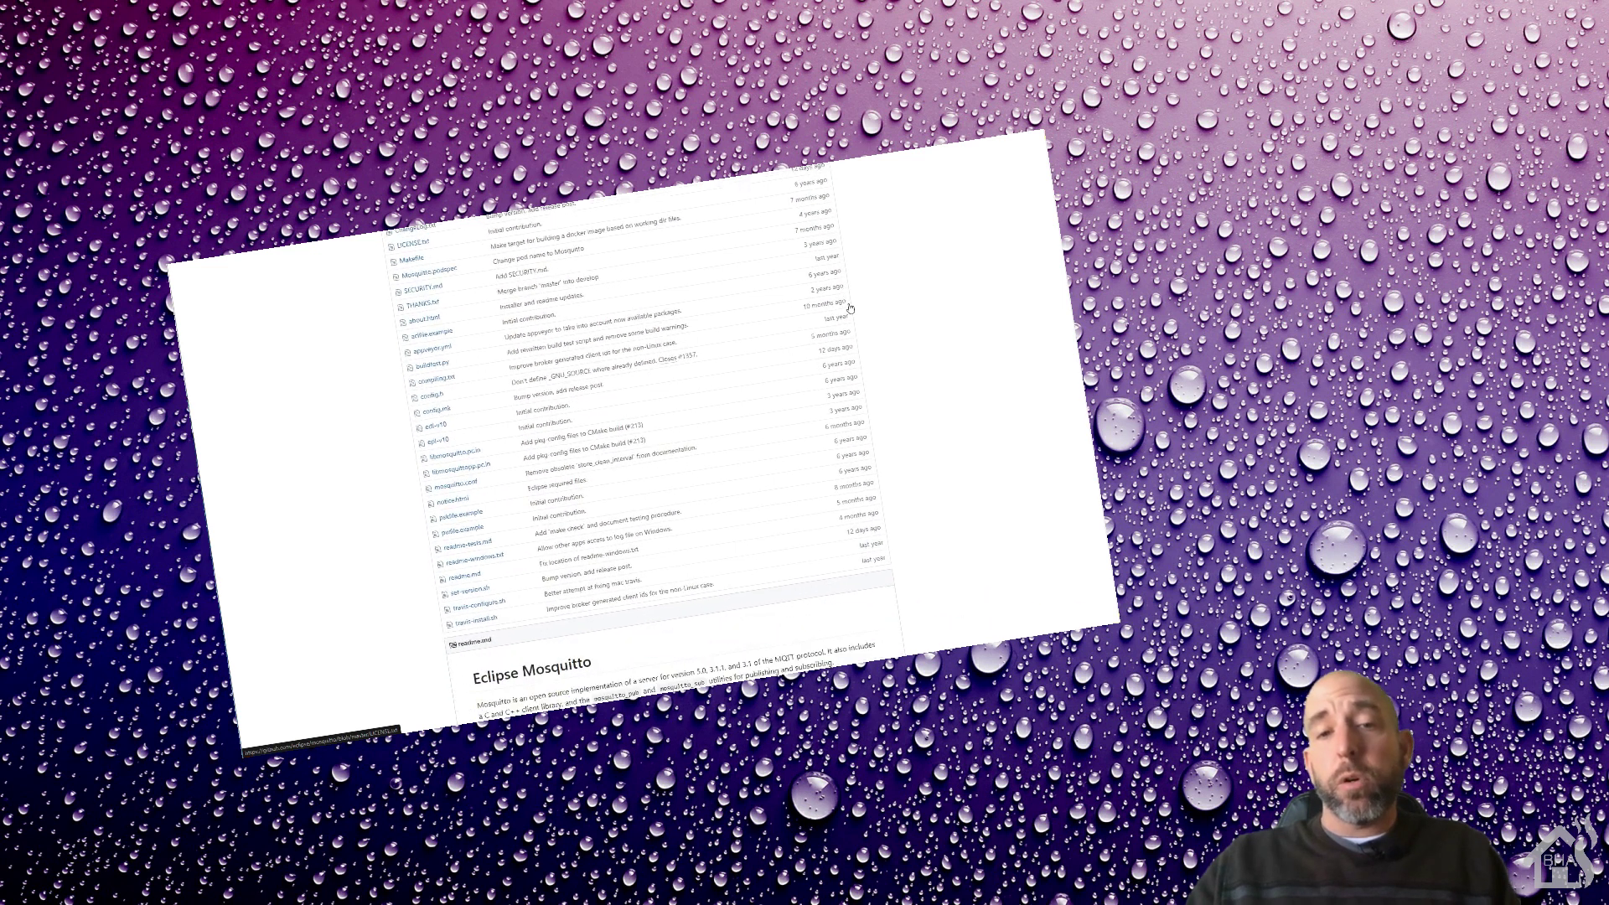
scroll(849, 308, "down", 2)
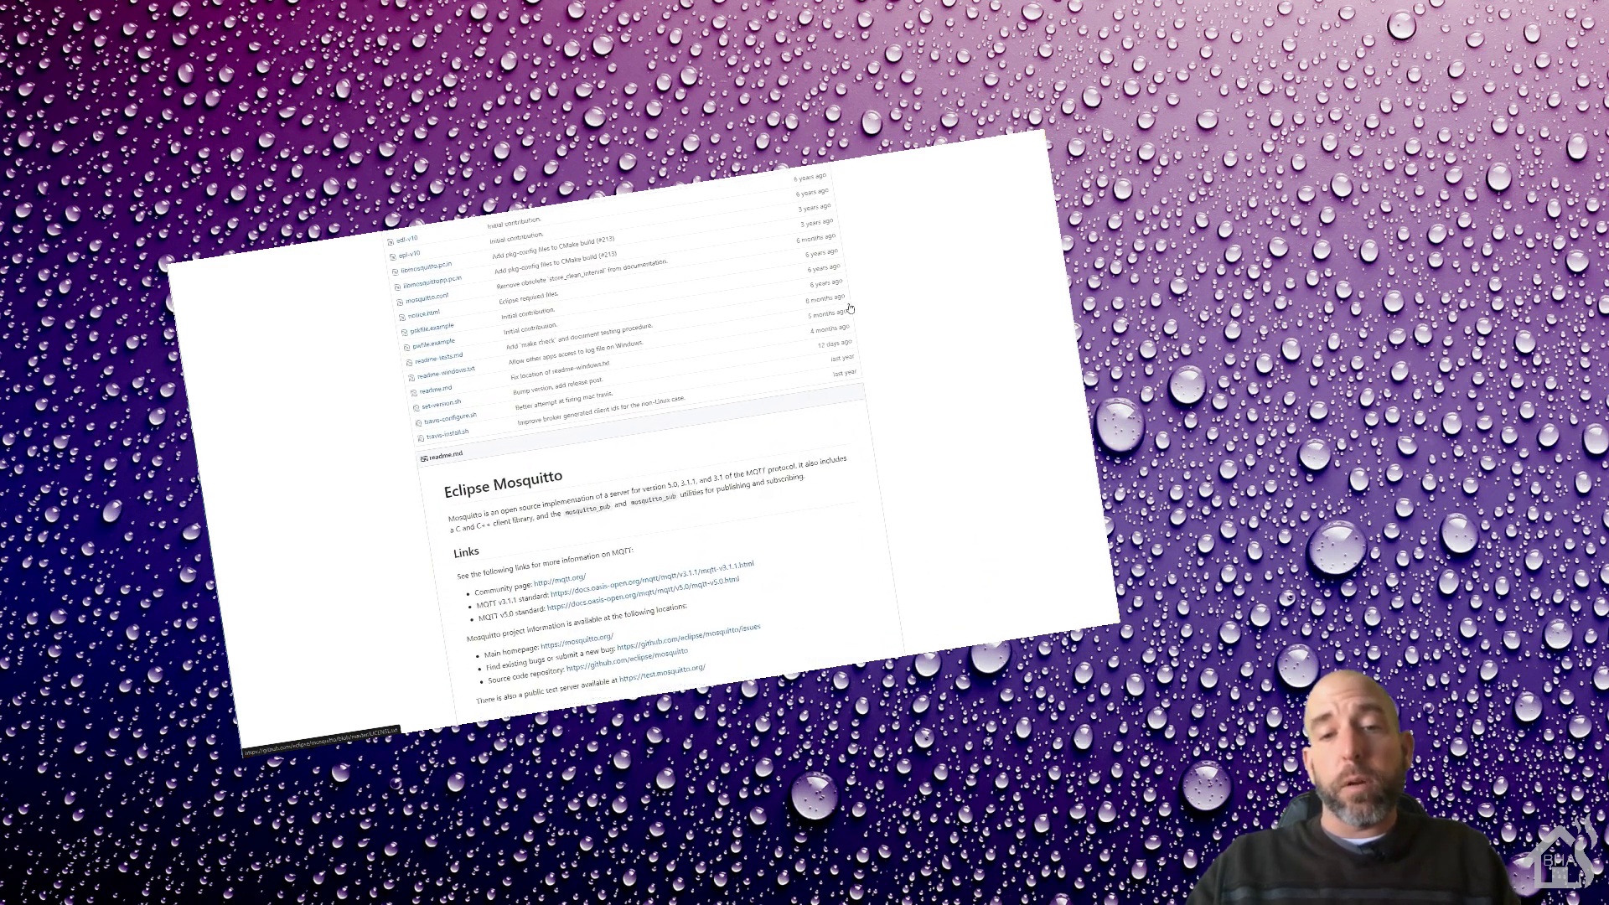
scroll(849, 307, "down", 3)
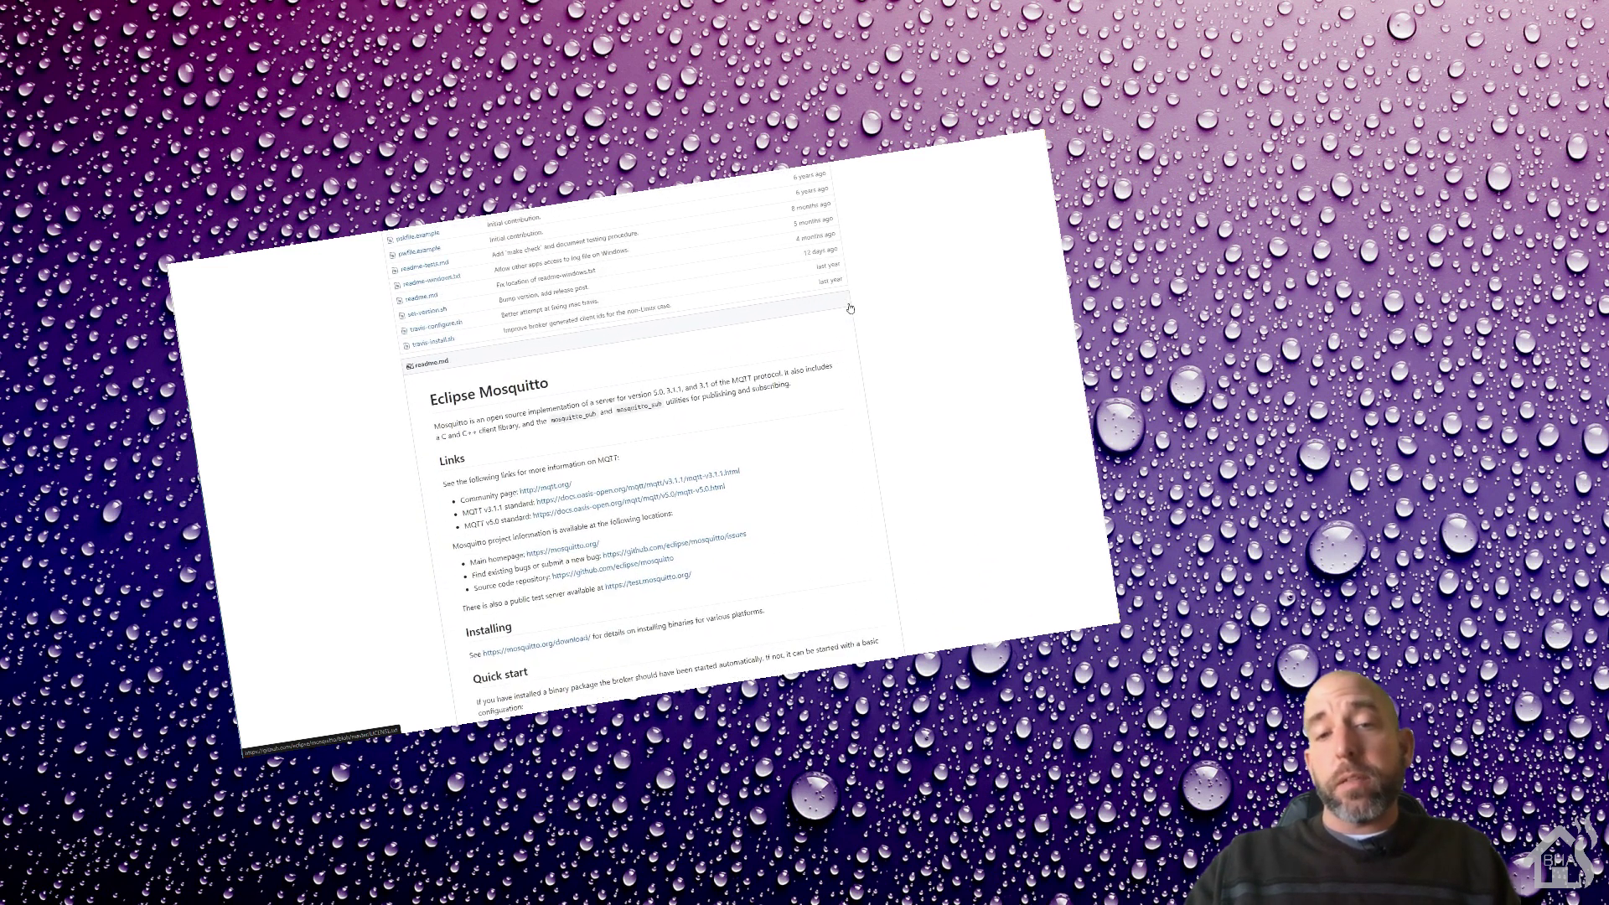
scroll(850, 309, "down", 5)
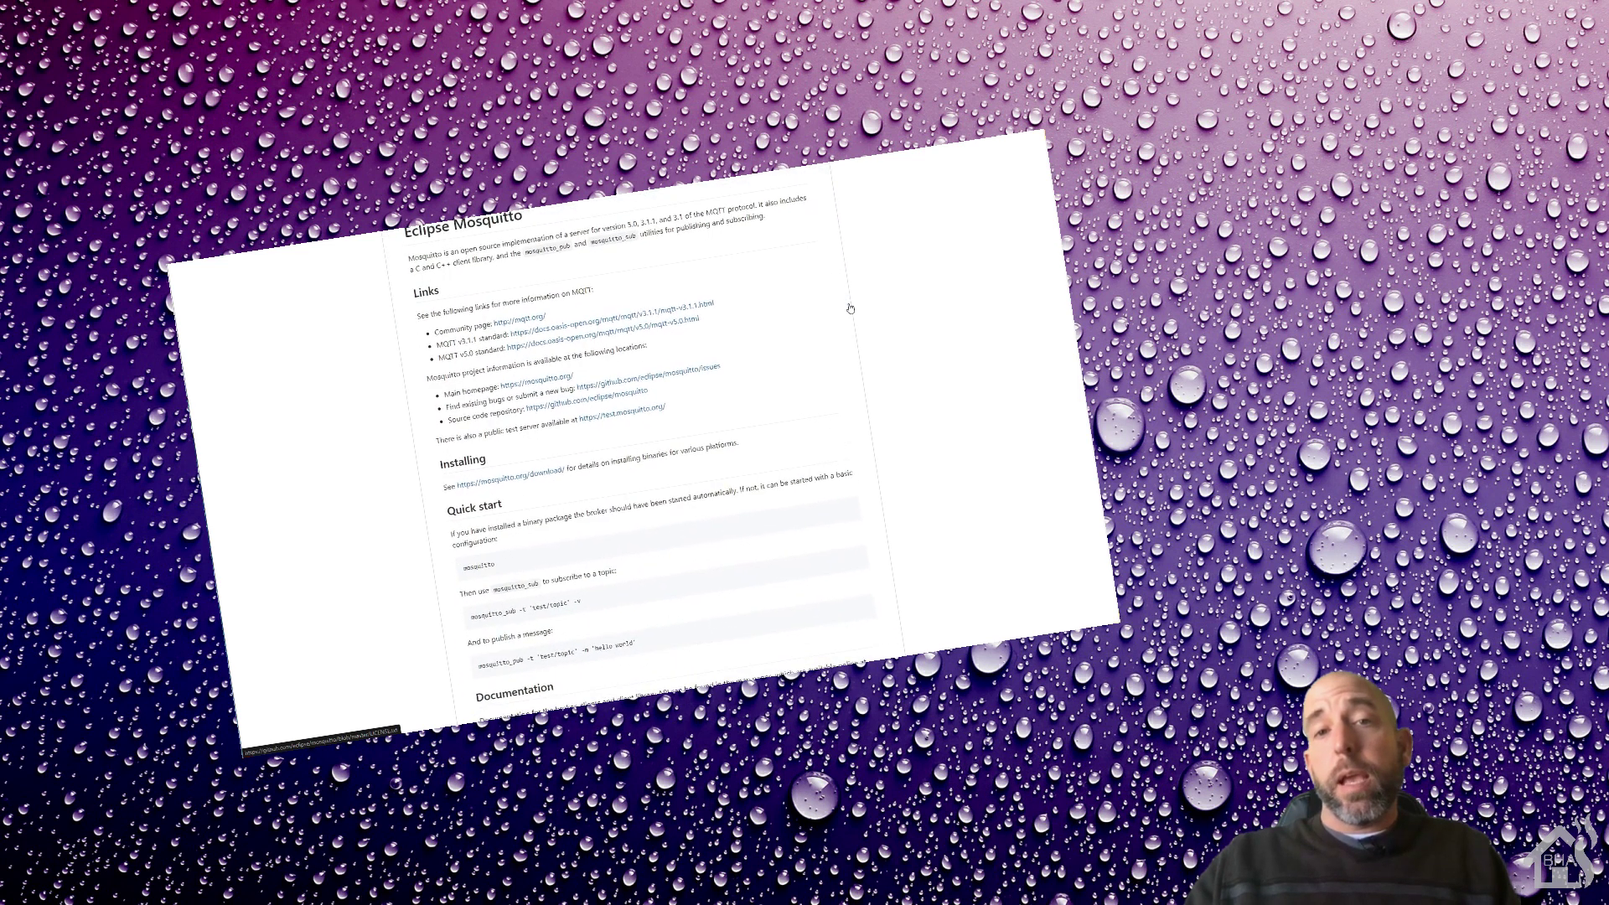
scroll(850, 308, "down", 5)
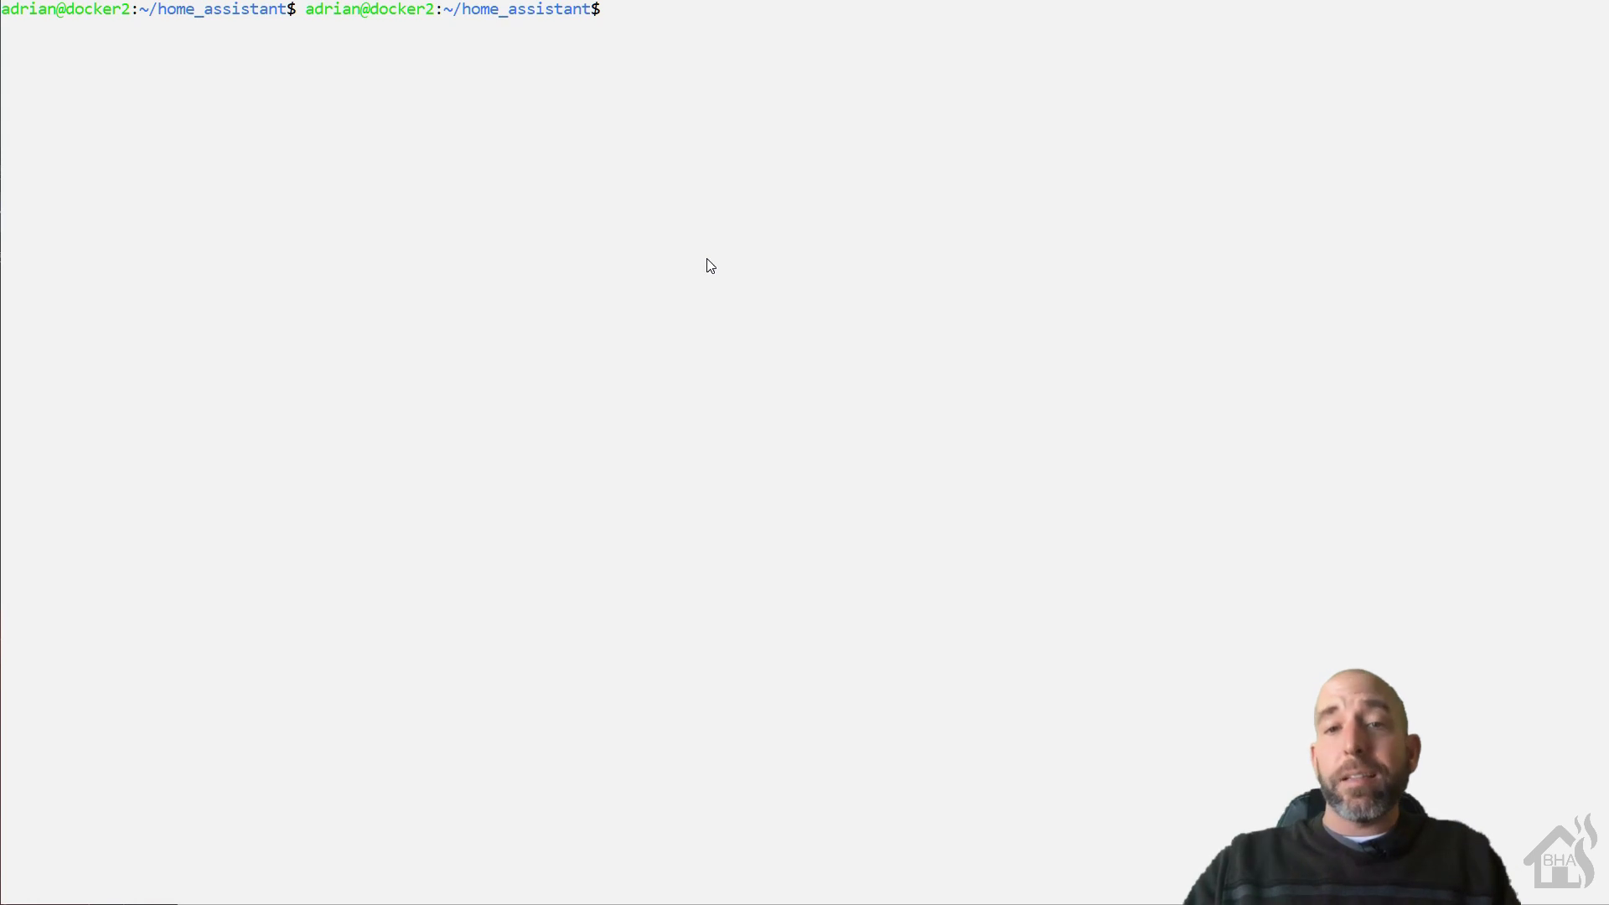
Open configuration.yaml in vi with sudo from the terminal
left_click(710, 265)
type("sudo vi configuration.yaml")
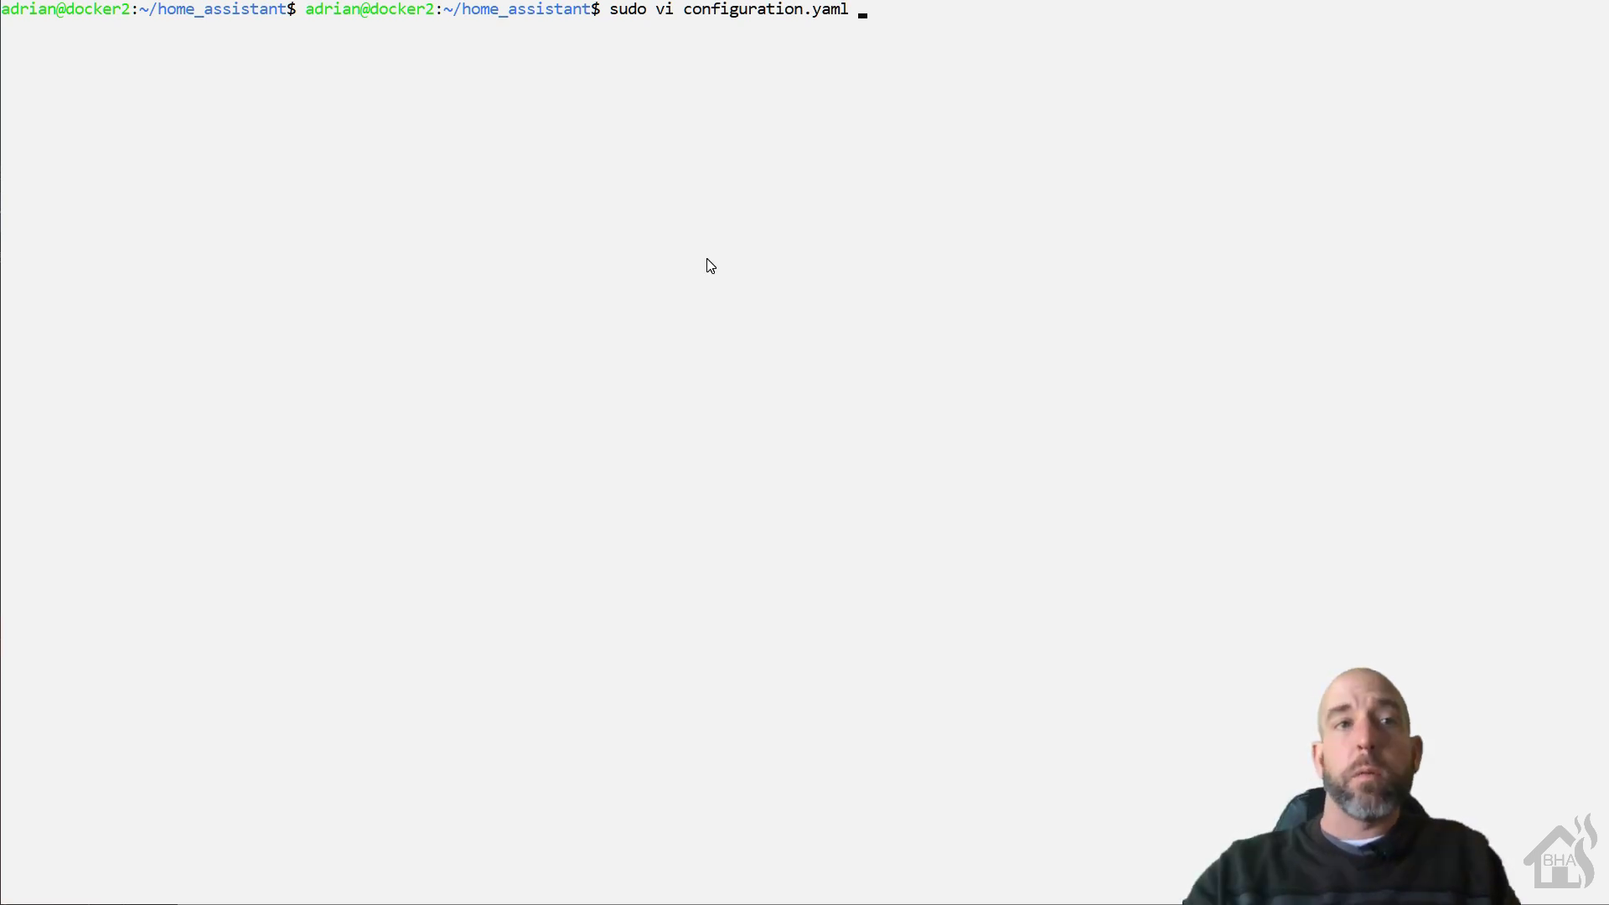
key("Return")
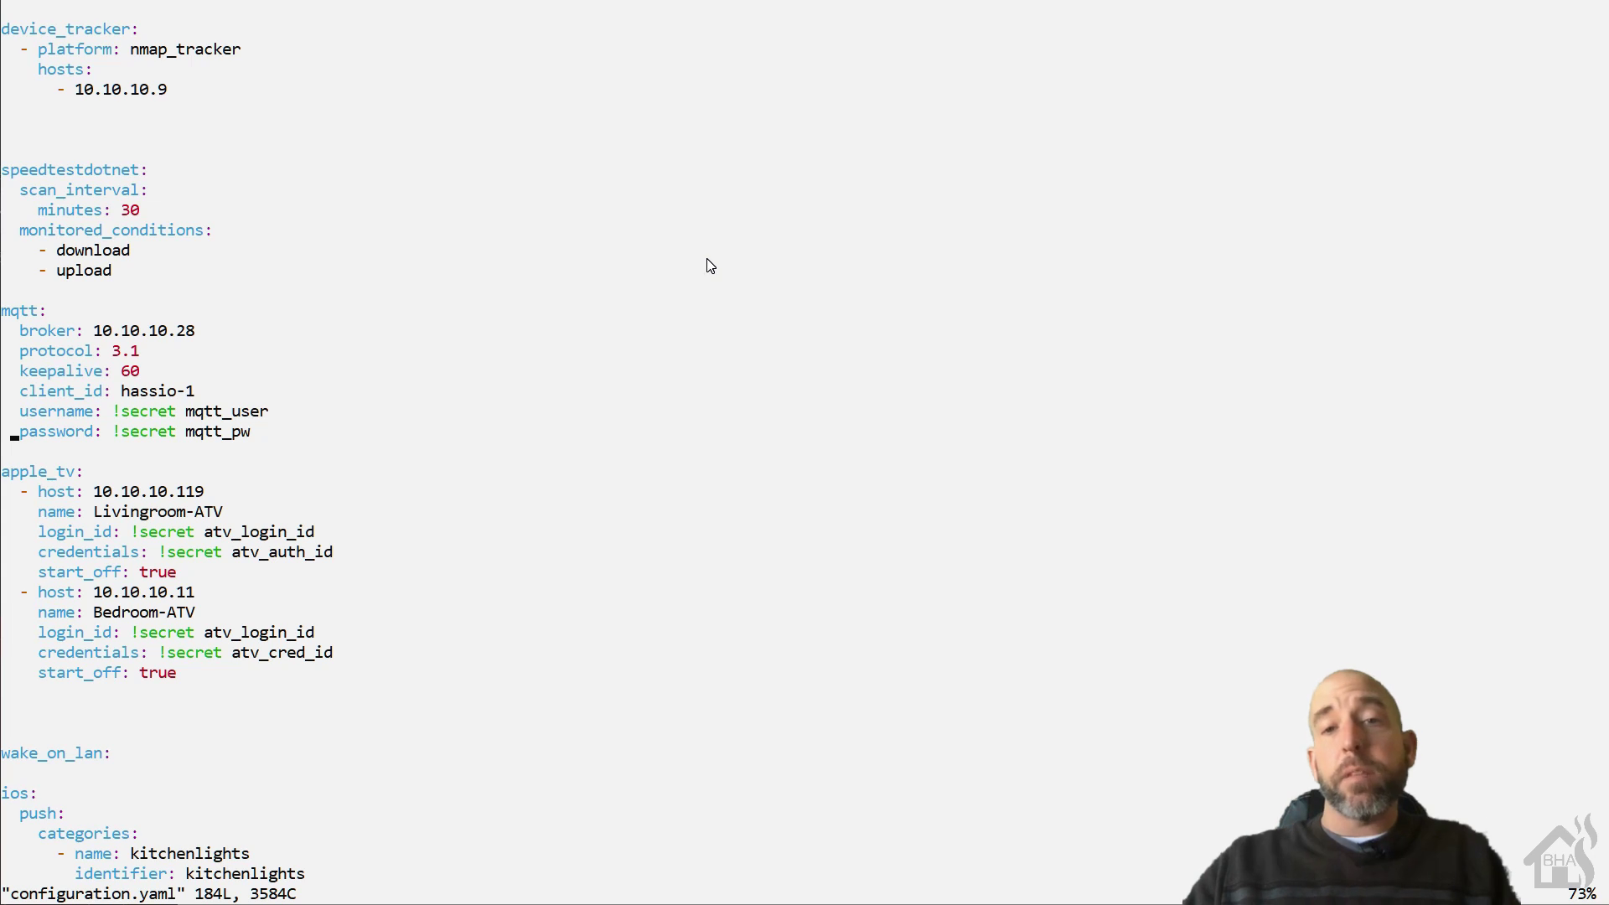
Comment out the mqtt, broker, protocol and keepalive lines with #
key("Up")
key("Up")
key("Up")
key("Up")
key("Up")
key("Up")
key("Left")
type("i")
type("#")
key("Down")
key("Left")
key("Left")
key("Left")
key("Left")
key("Left")
type("#")
key("Down")
key("Left")
key("Left")
key("Left")
key("Left")
key("Left")
type("#")
key("Down")
key("Left")
key("Left")
key("Left")
key("Left")
type("#")
Comment out the client_id, username and password lines, then save and quit with :wq!
key("Down")
key("Left")
key("Left")
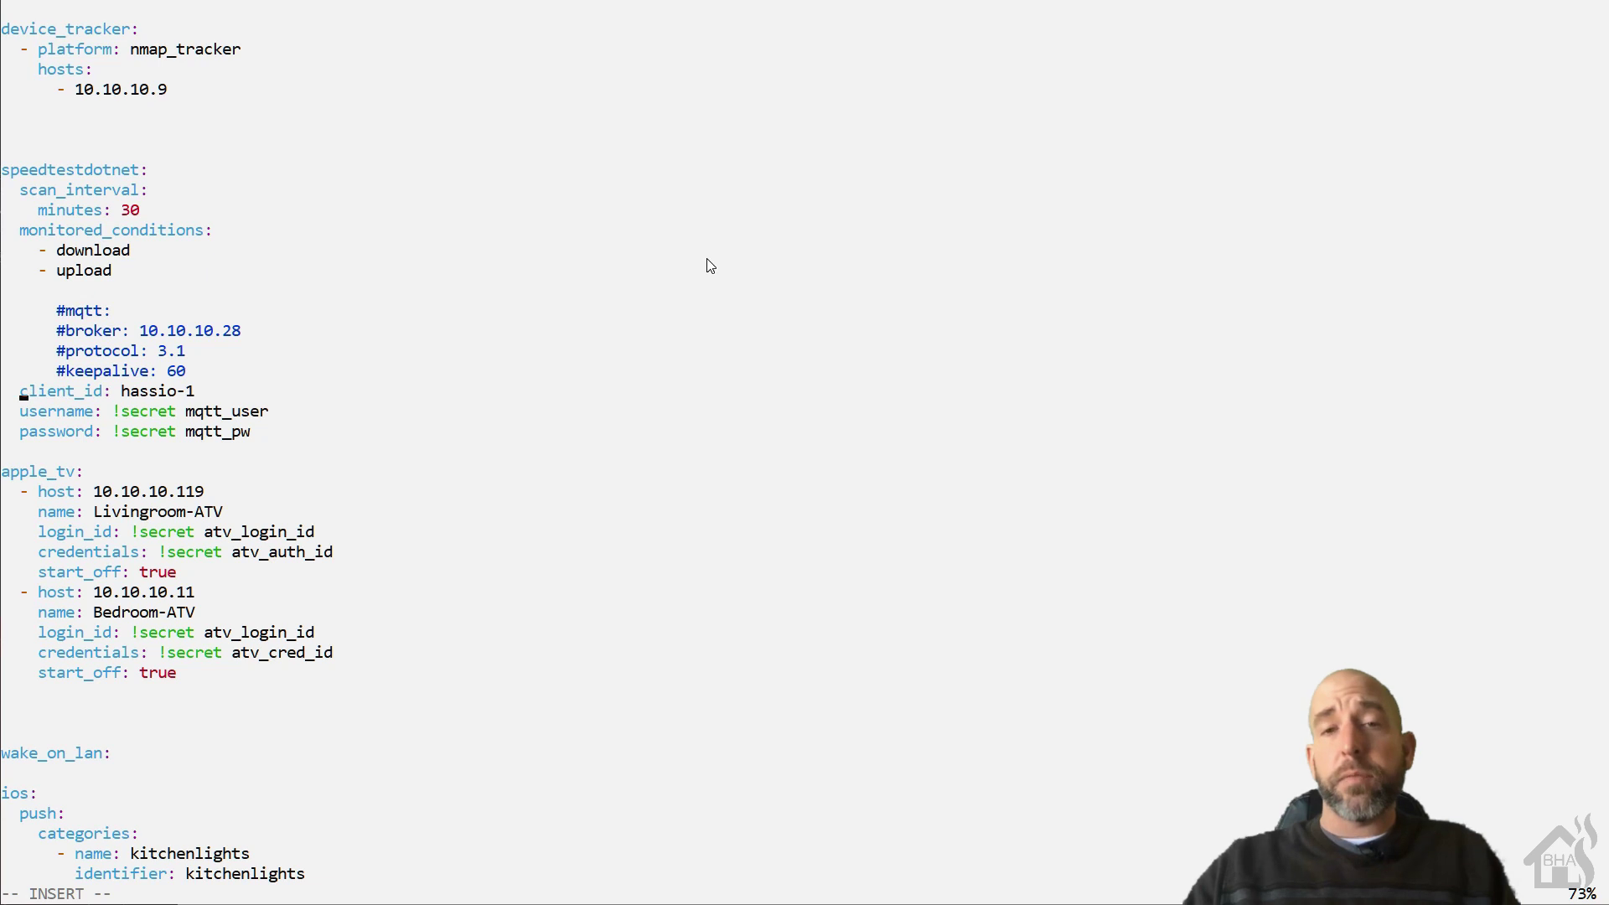
type("#")
key("Down")
key("Left")
key("Left")
key("Left")
key("Left")
key("Left")
type("#")
key("Down")
key("Left")
key("Left")
key("Left")
key("Left")
key("Left")
type("#")
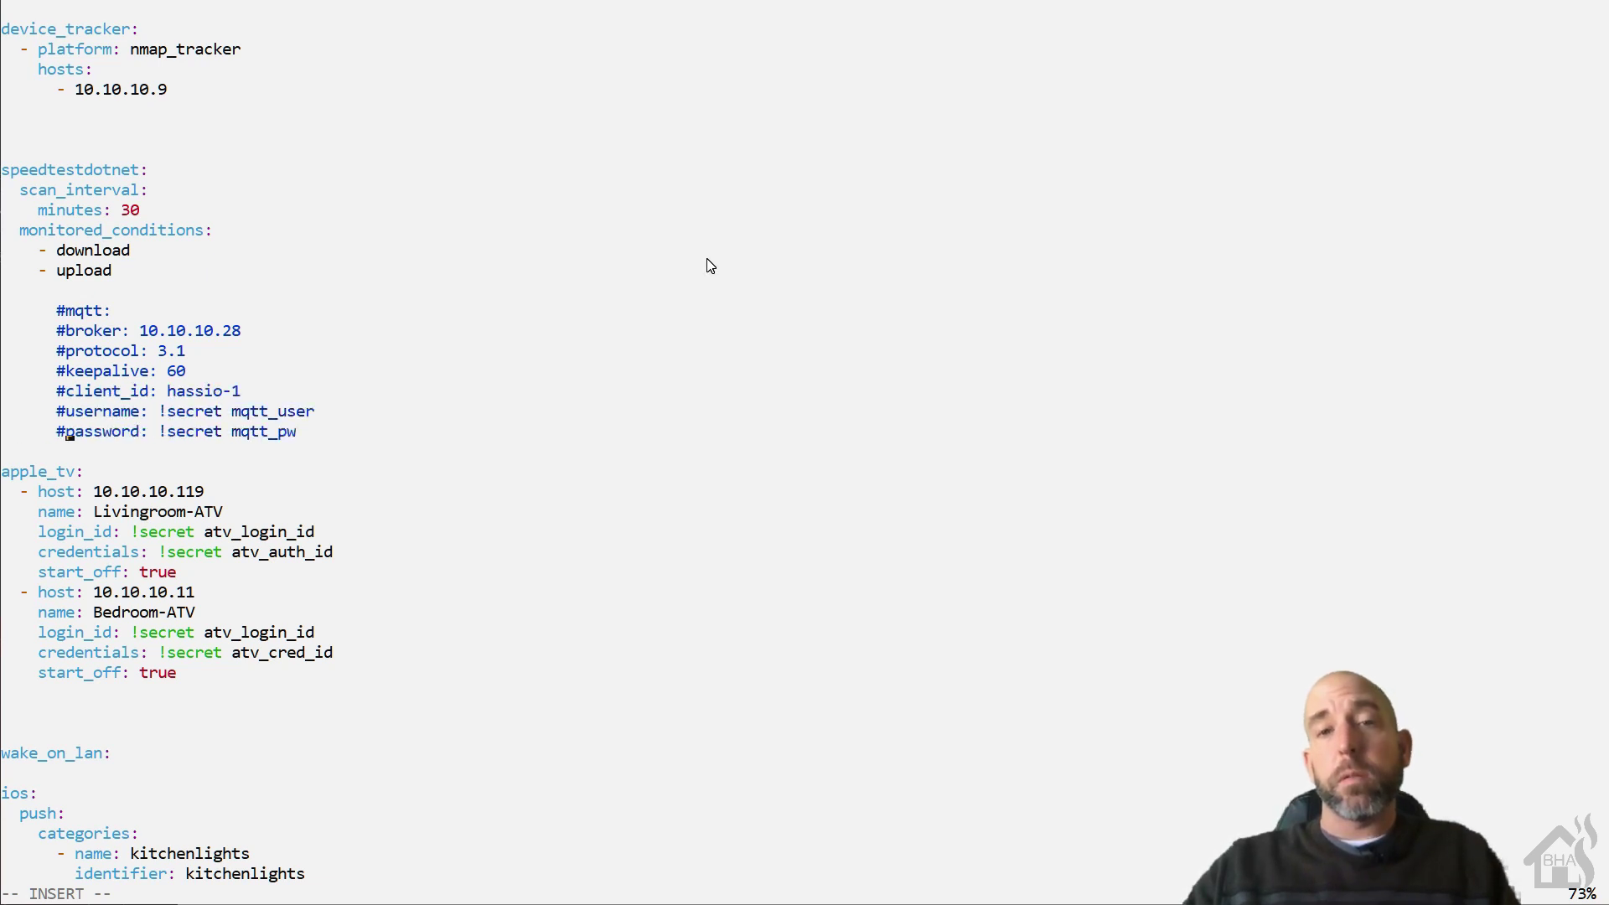
key("Escape")
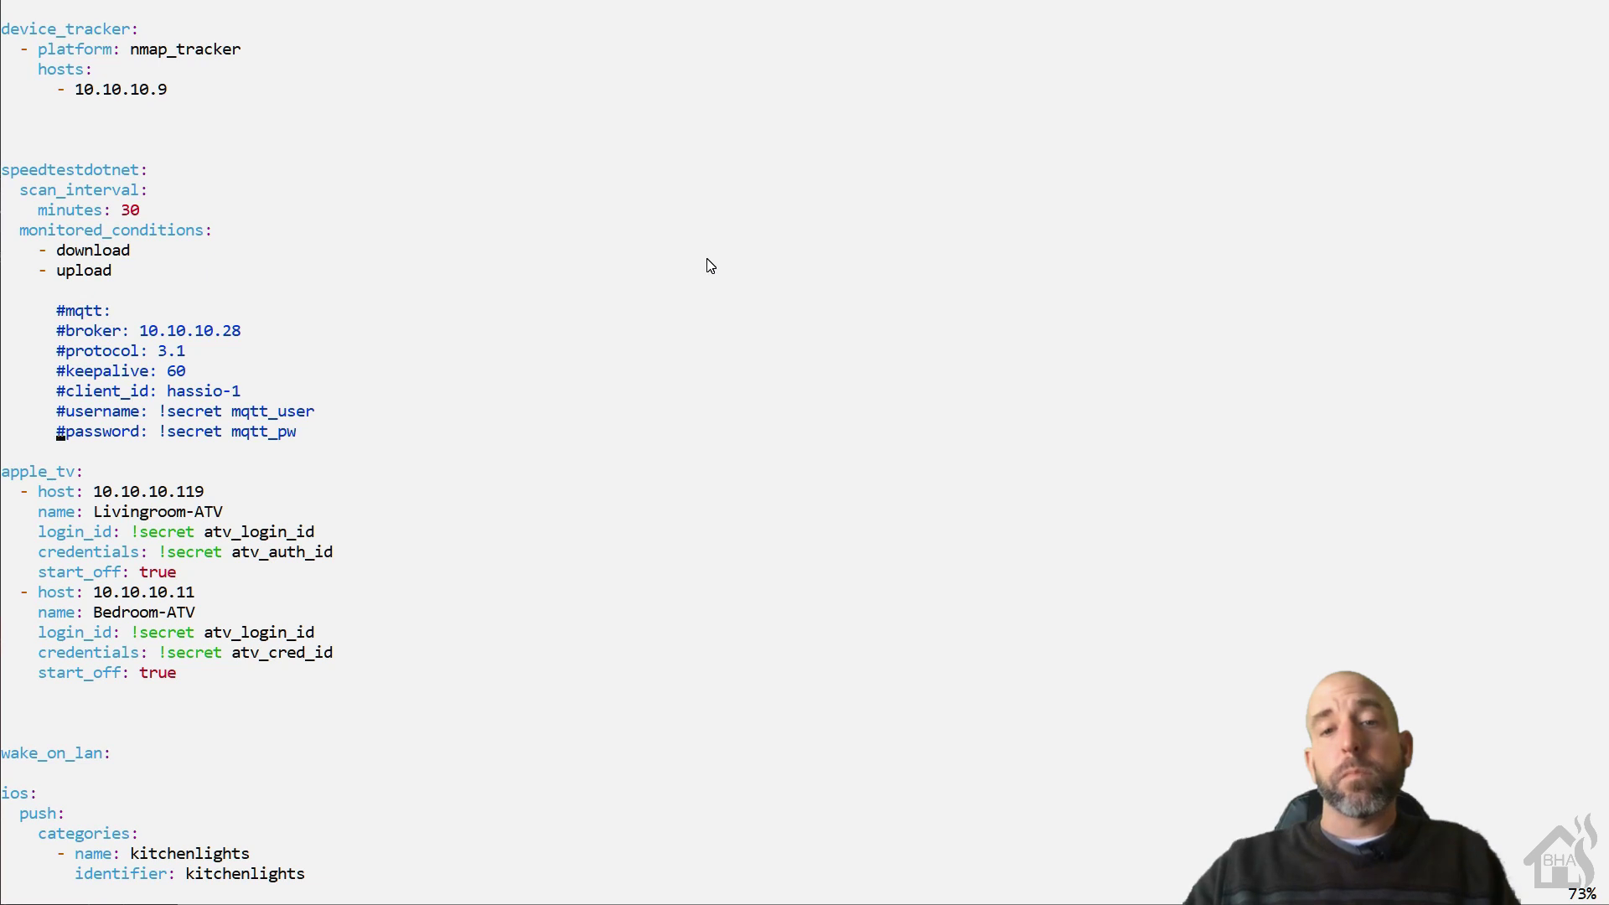
type(":wq!")
key("Return")
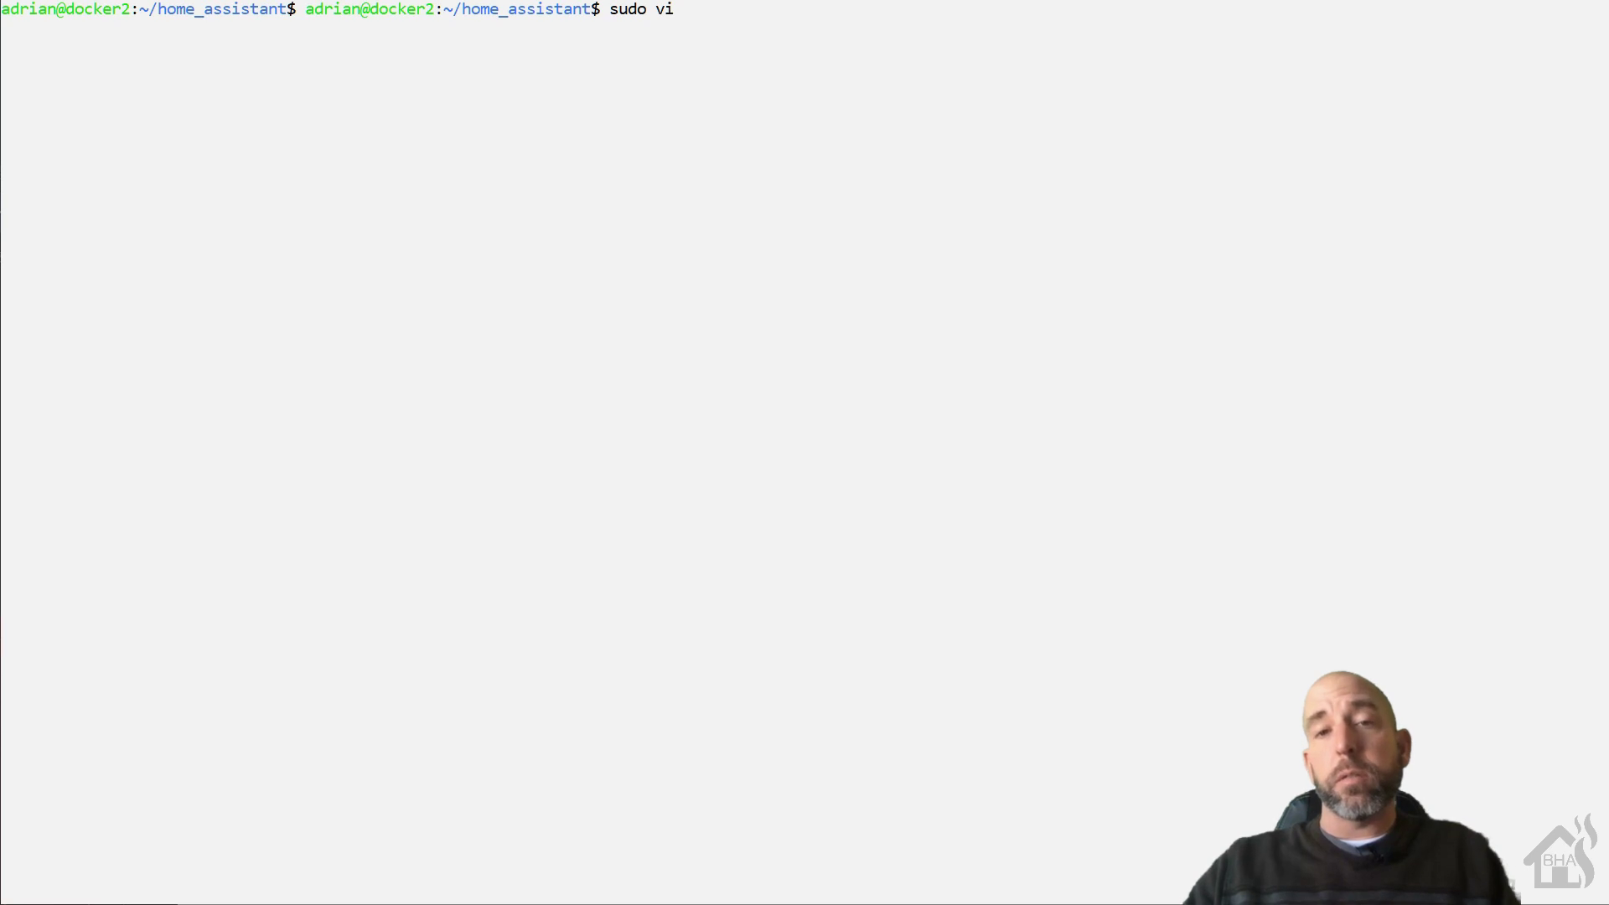
Open light.yaml in vi with sudo, using Tab completion for the file name
type("do")
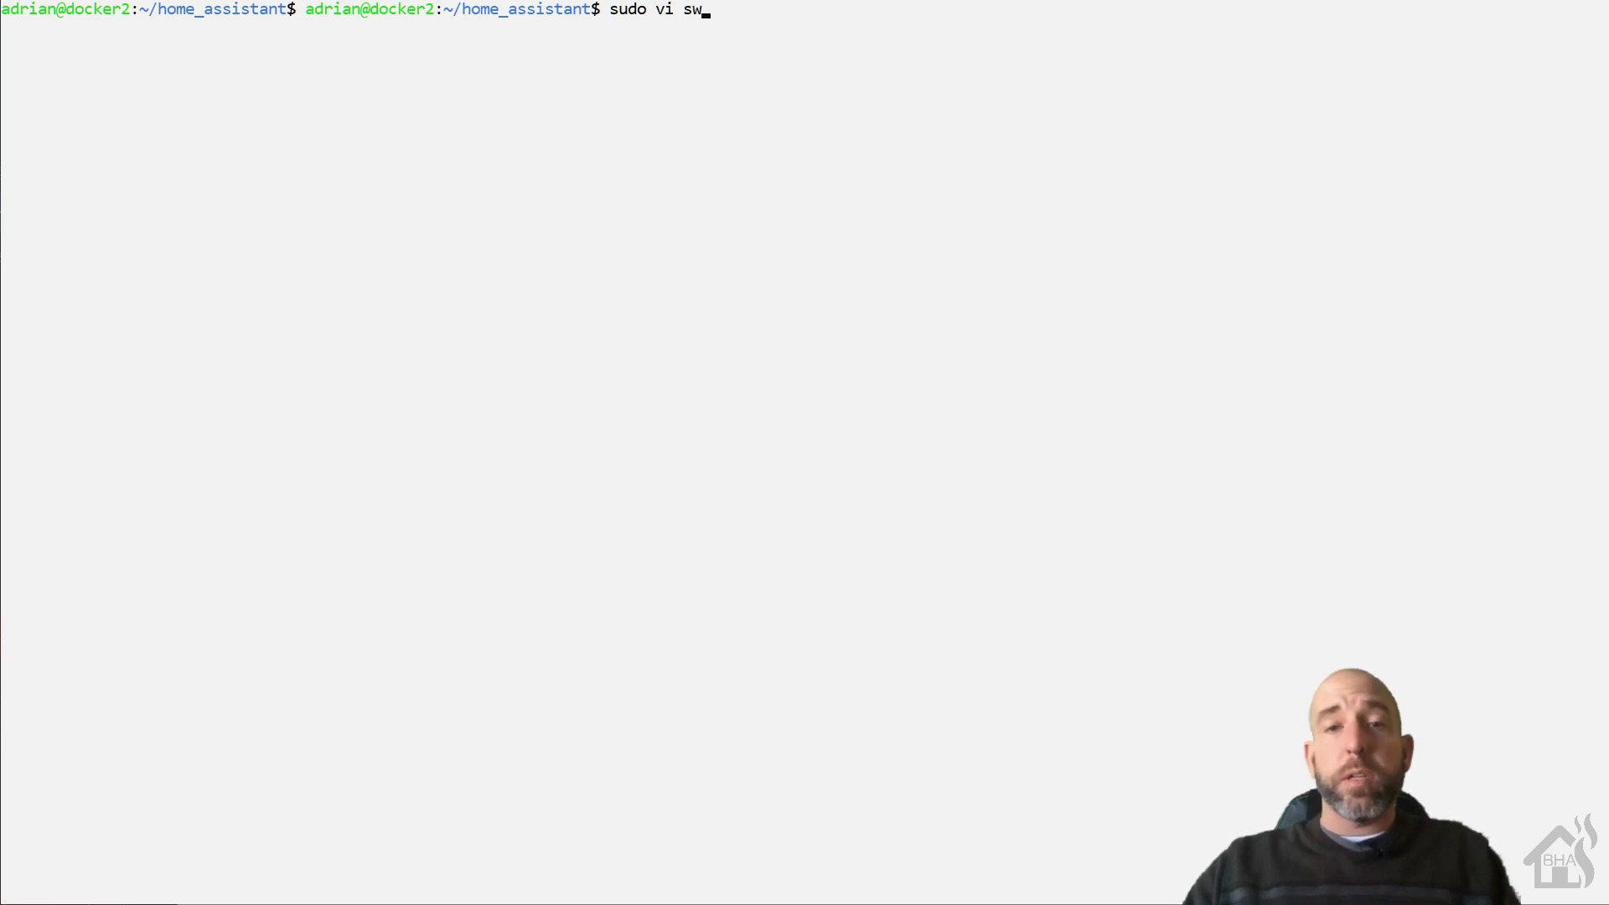
key("BackSpace")
key("BackSpace")
type("light")
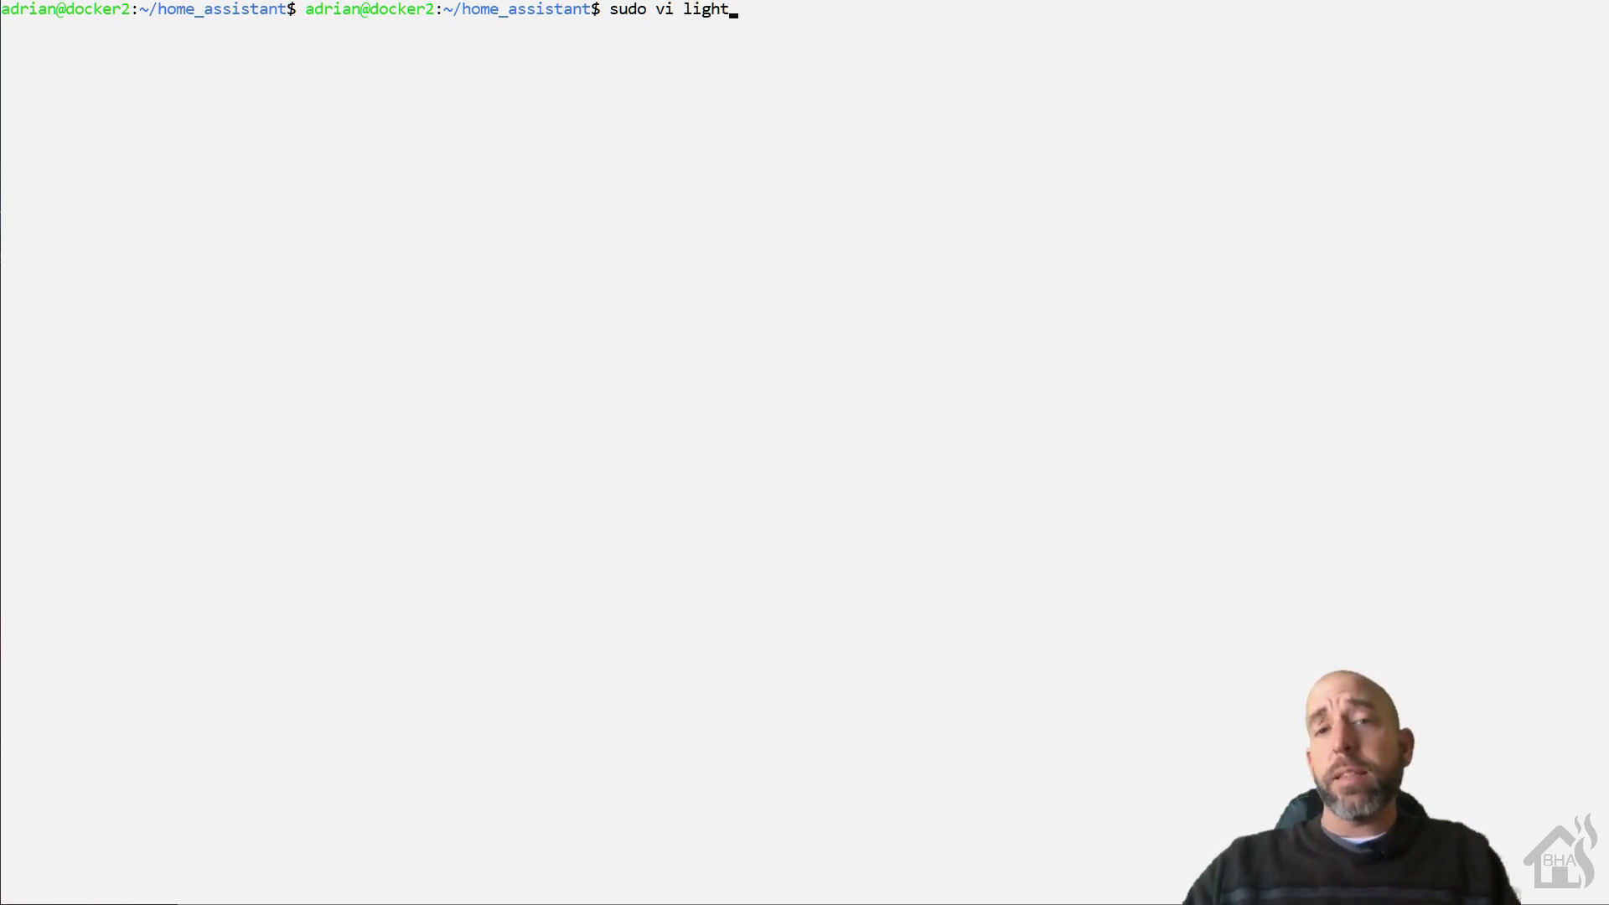
key("Tab")
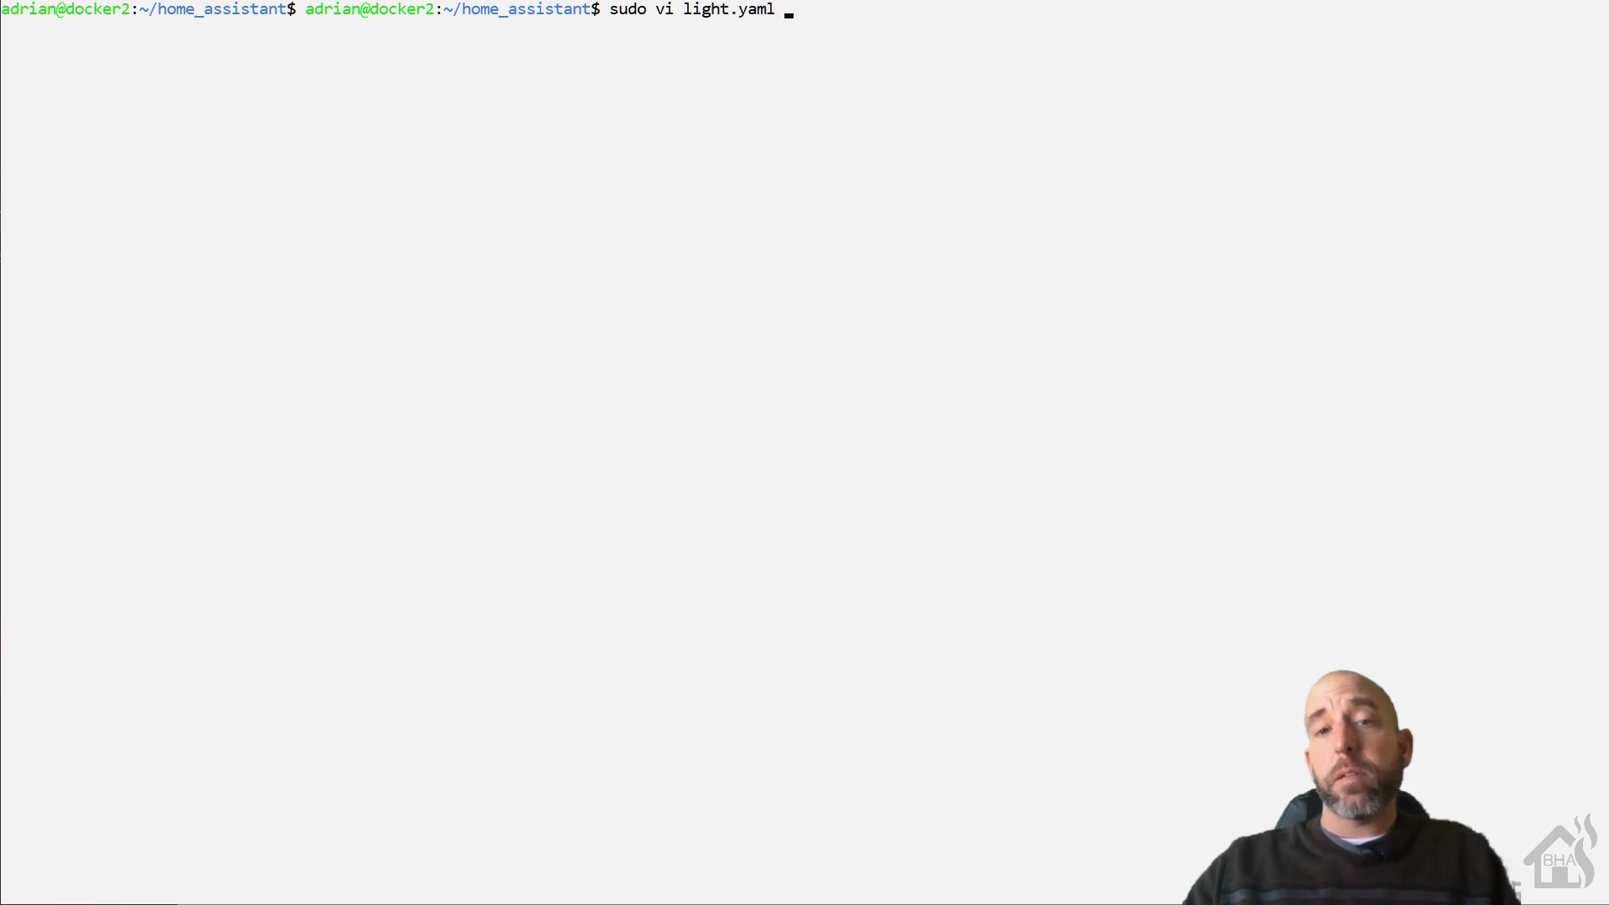
Comment out the Side Door Light entry's platform, name and state_topic lines with #
key("Down")
key("Down")
key("Down")
key("Down")
key("Down")
key("Down")
key("Up")
key("Up")
key("Up")
key("Up")
key("Up")
key("Up")
key("Up")
key("Up")
key("Up")
key("Up")
key("Up")
key("Up")
key("Up")
key("Up")
key("Left")
key("Left")
key("Left")
key("Left")
key("Left")
key("Left")
key("Left")
key("Left")
key("Left")
key("Left")
key("Left")
key("Left")
key("Left")
key("Left")
key("Left")
type("i")
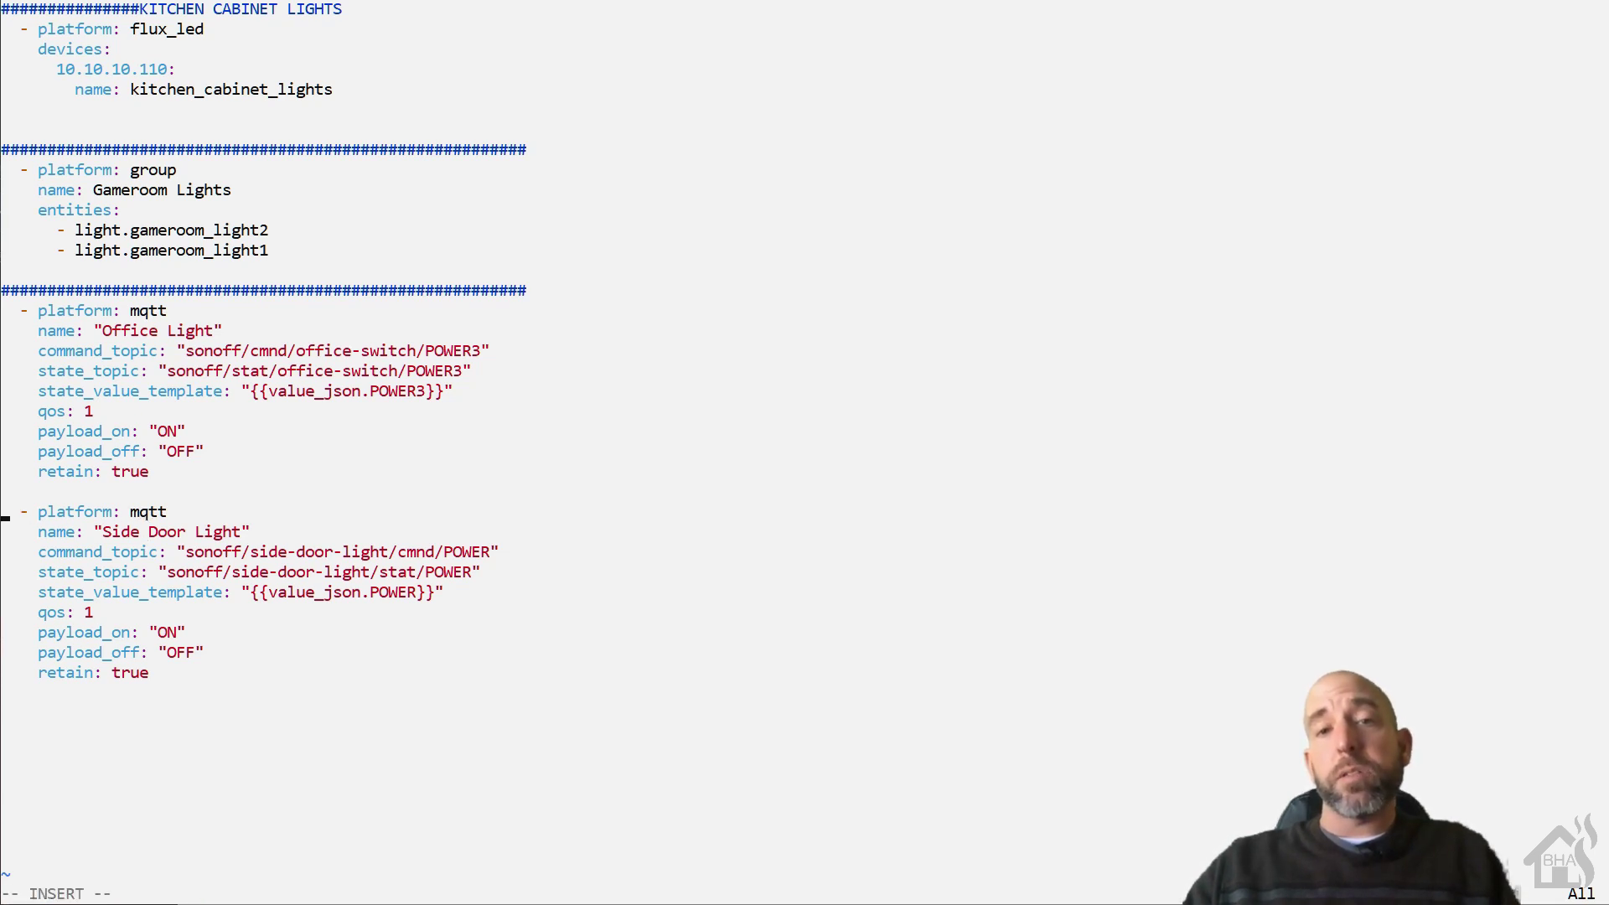
type("    #")
key("Down")
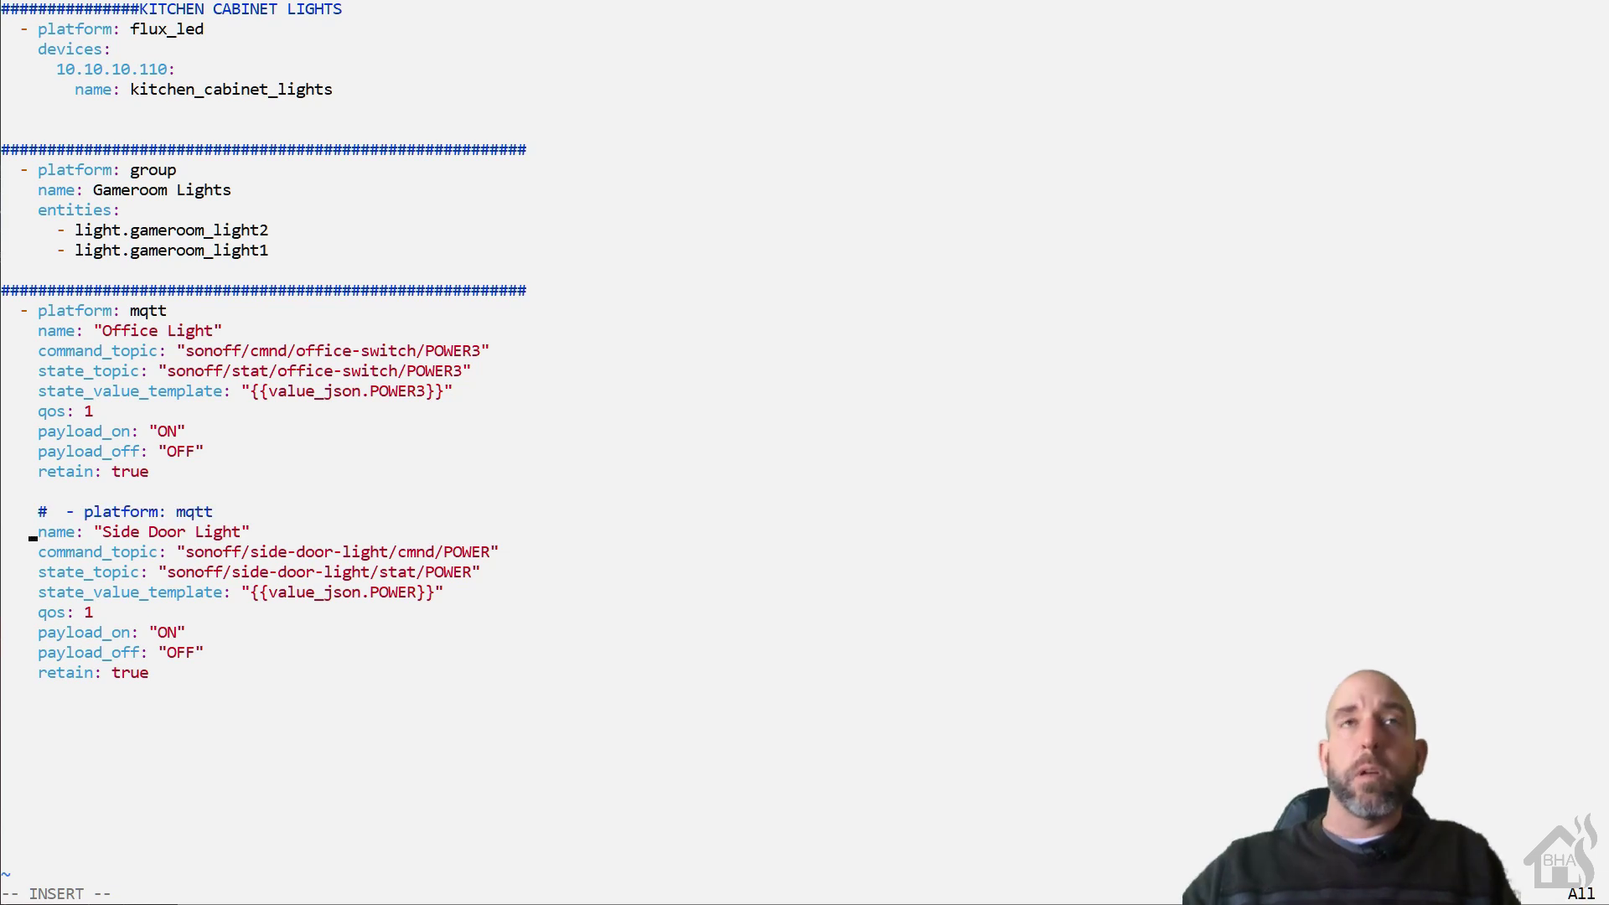
type("#")
key("Down")
type("#")
key("Down")
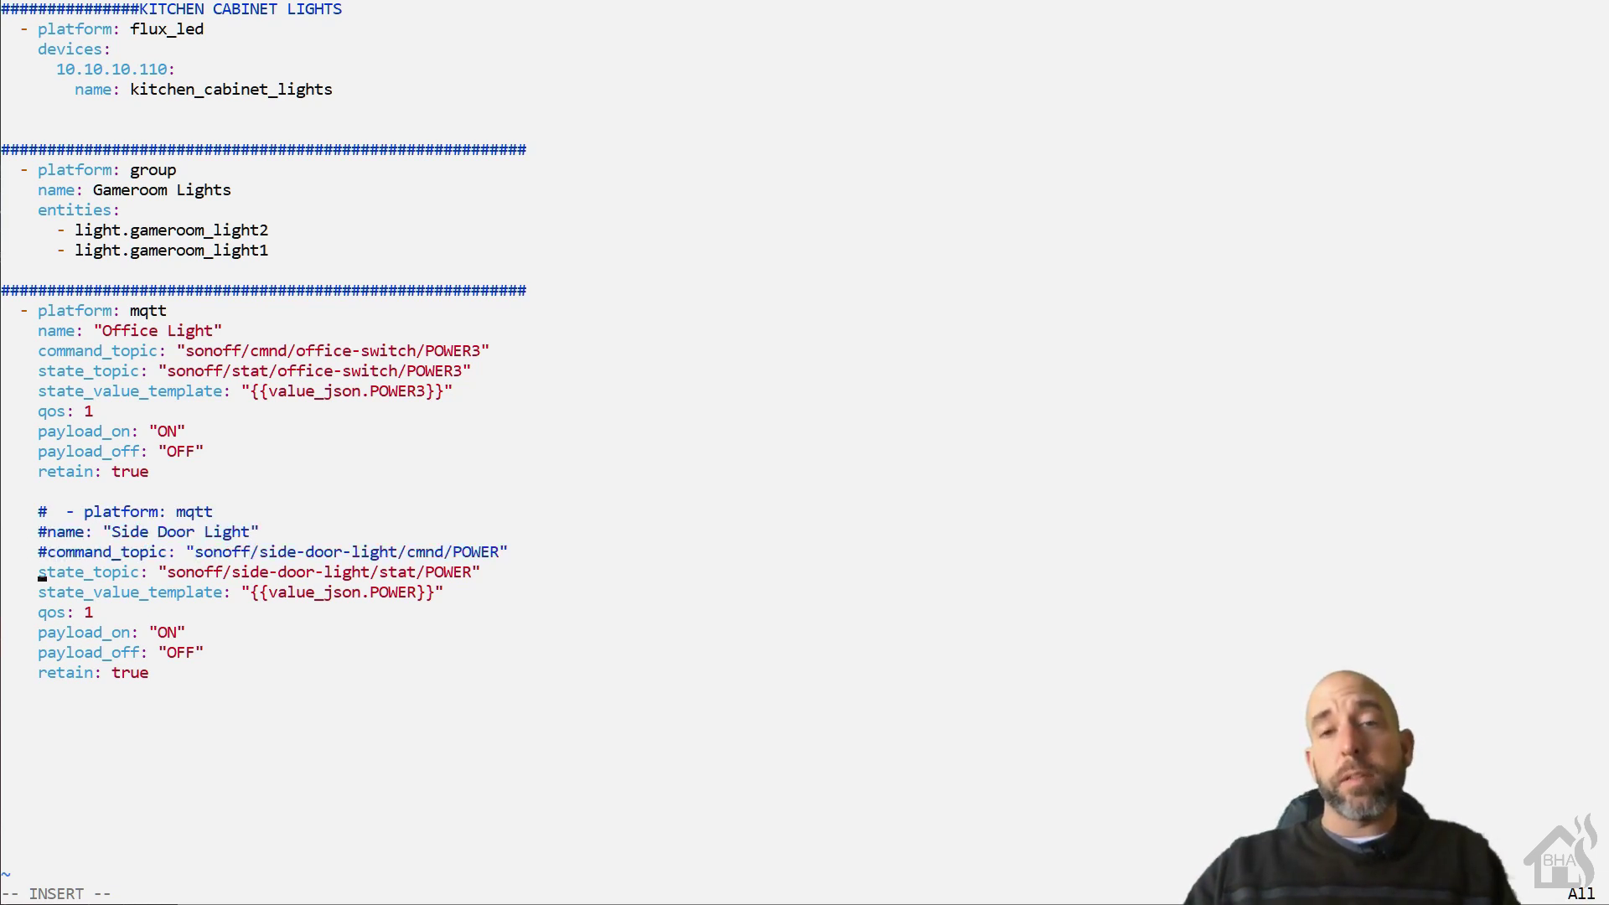
type("#")
Comment out the remaining Side Door Light lines through retain and exit insert mode
key("Down")
type("#")
key("Down")
type("#")
key("Down")
type("#")
key("Down")
type("#")
key("Down")
type("#")
key("Escape")
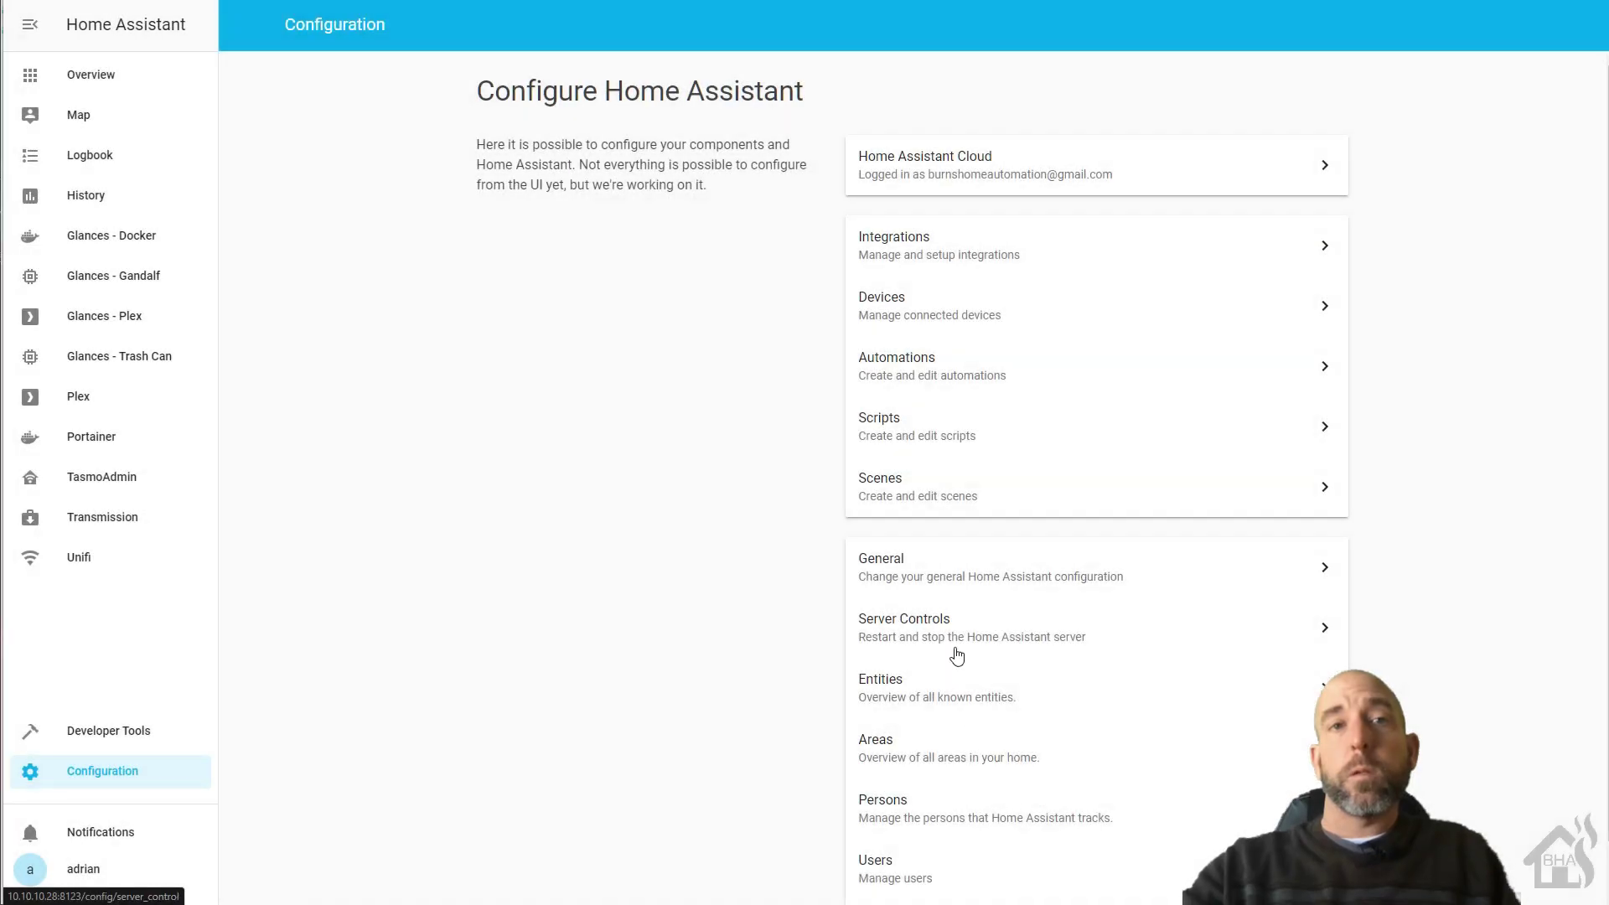
Restart the Home Assistant server from Server Controls
left_click(901, 631)
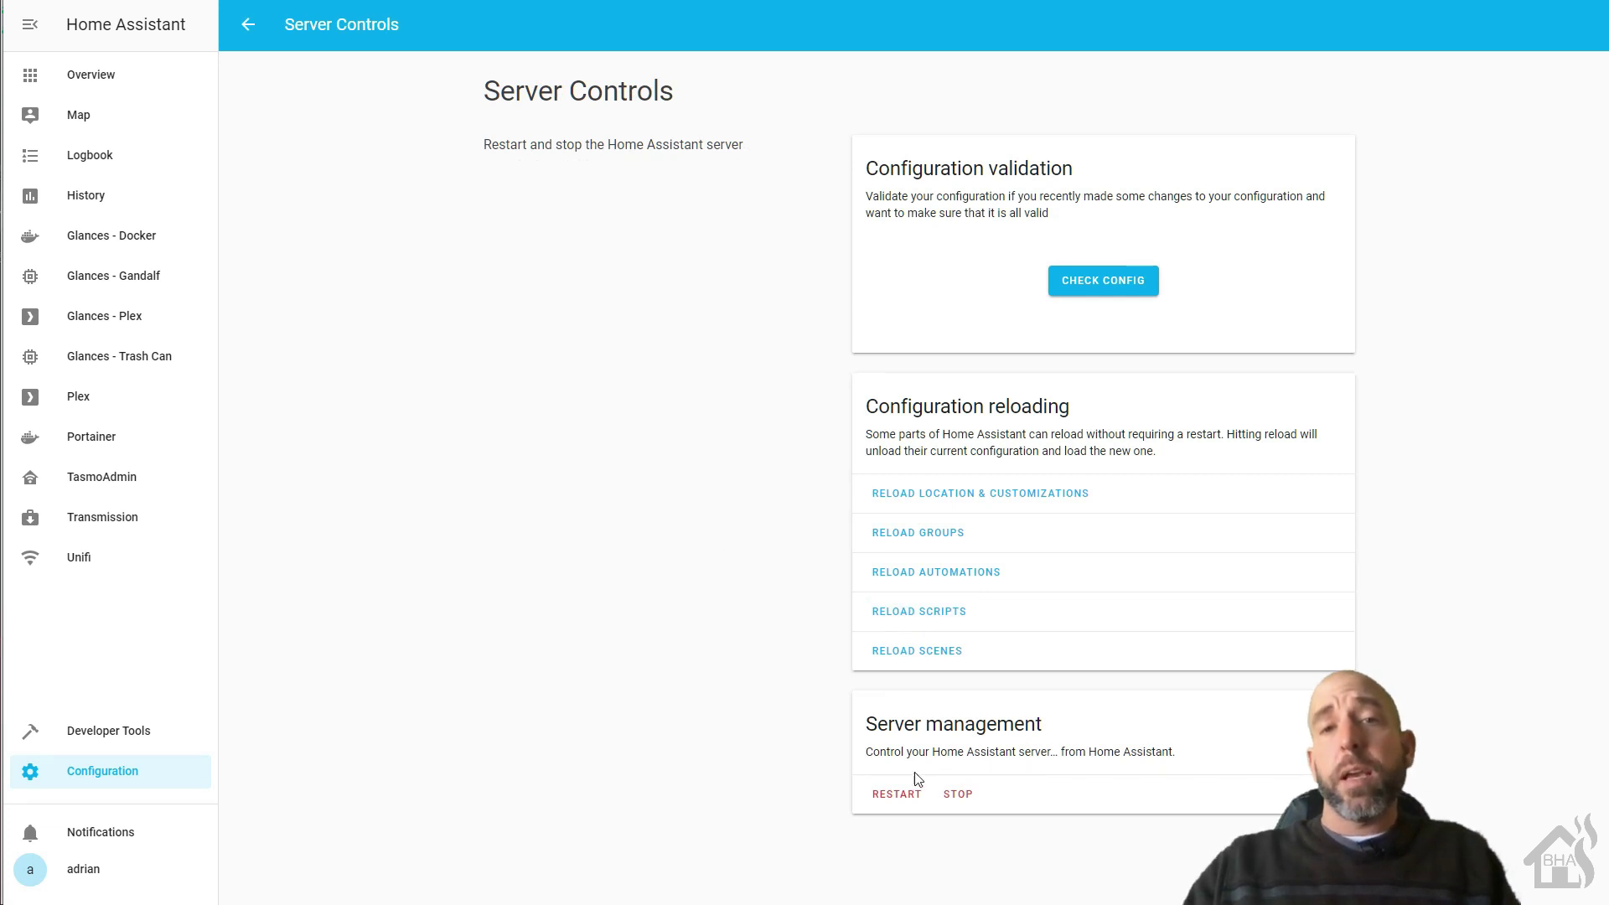
left_click(879, 802)
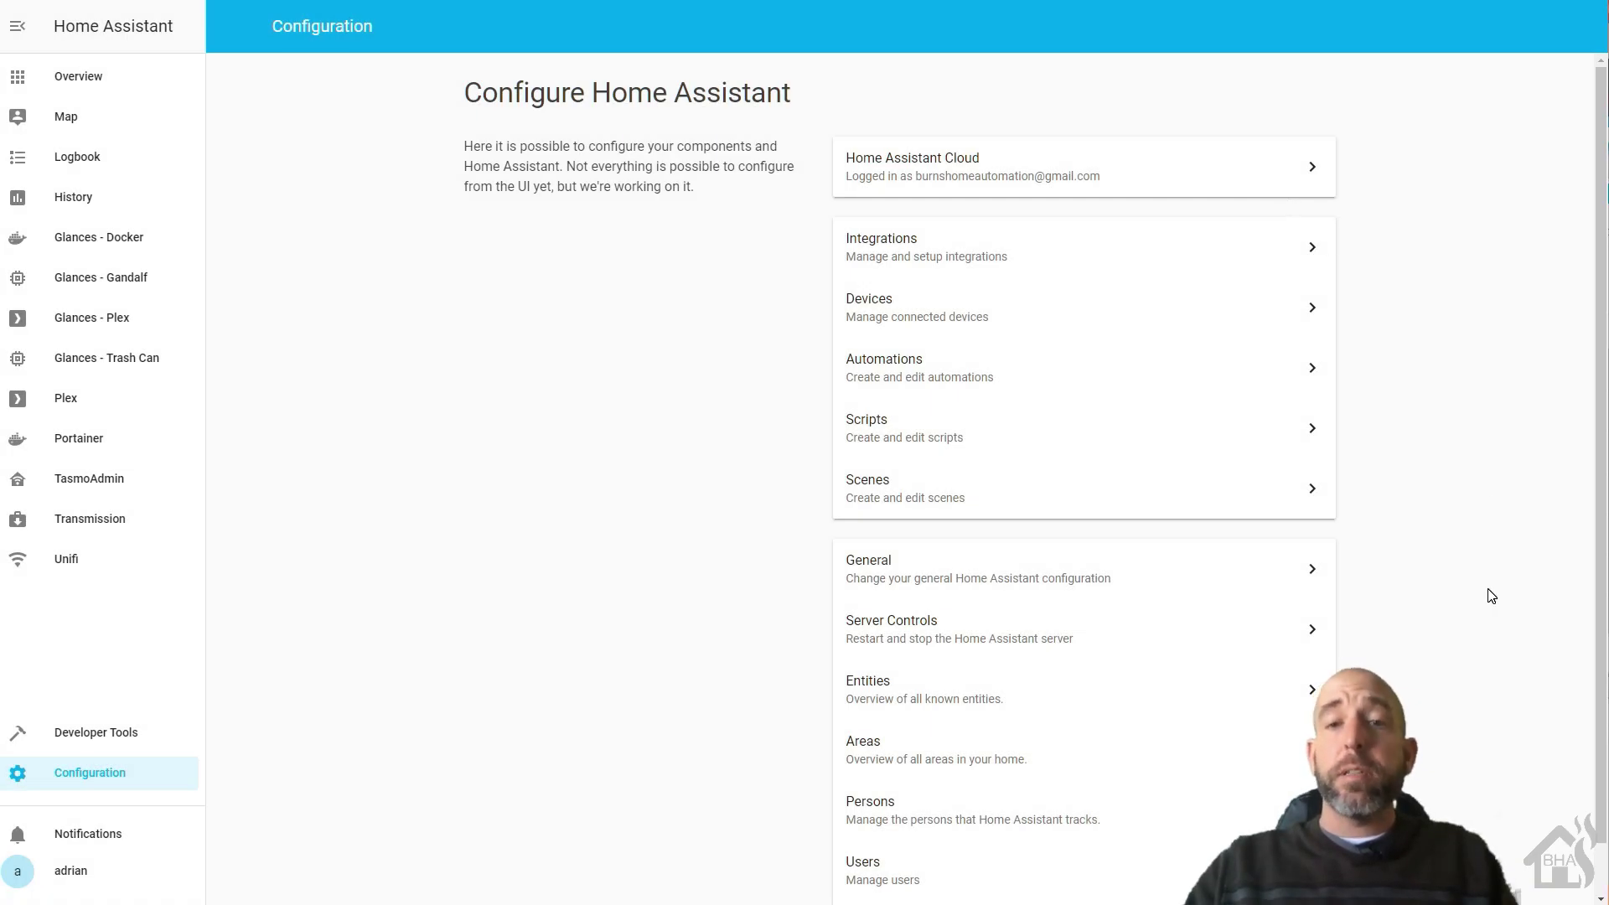
From Integrations, start adding a new integration and scroll the list down to MQTT
left_click(986, 245)
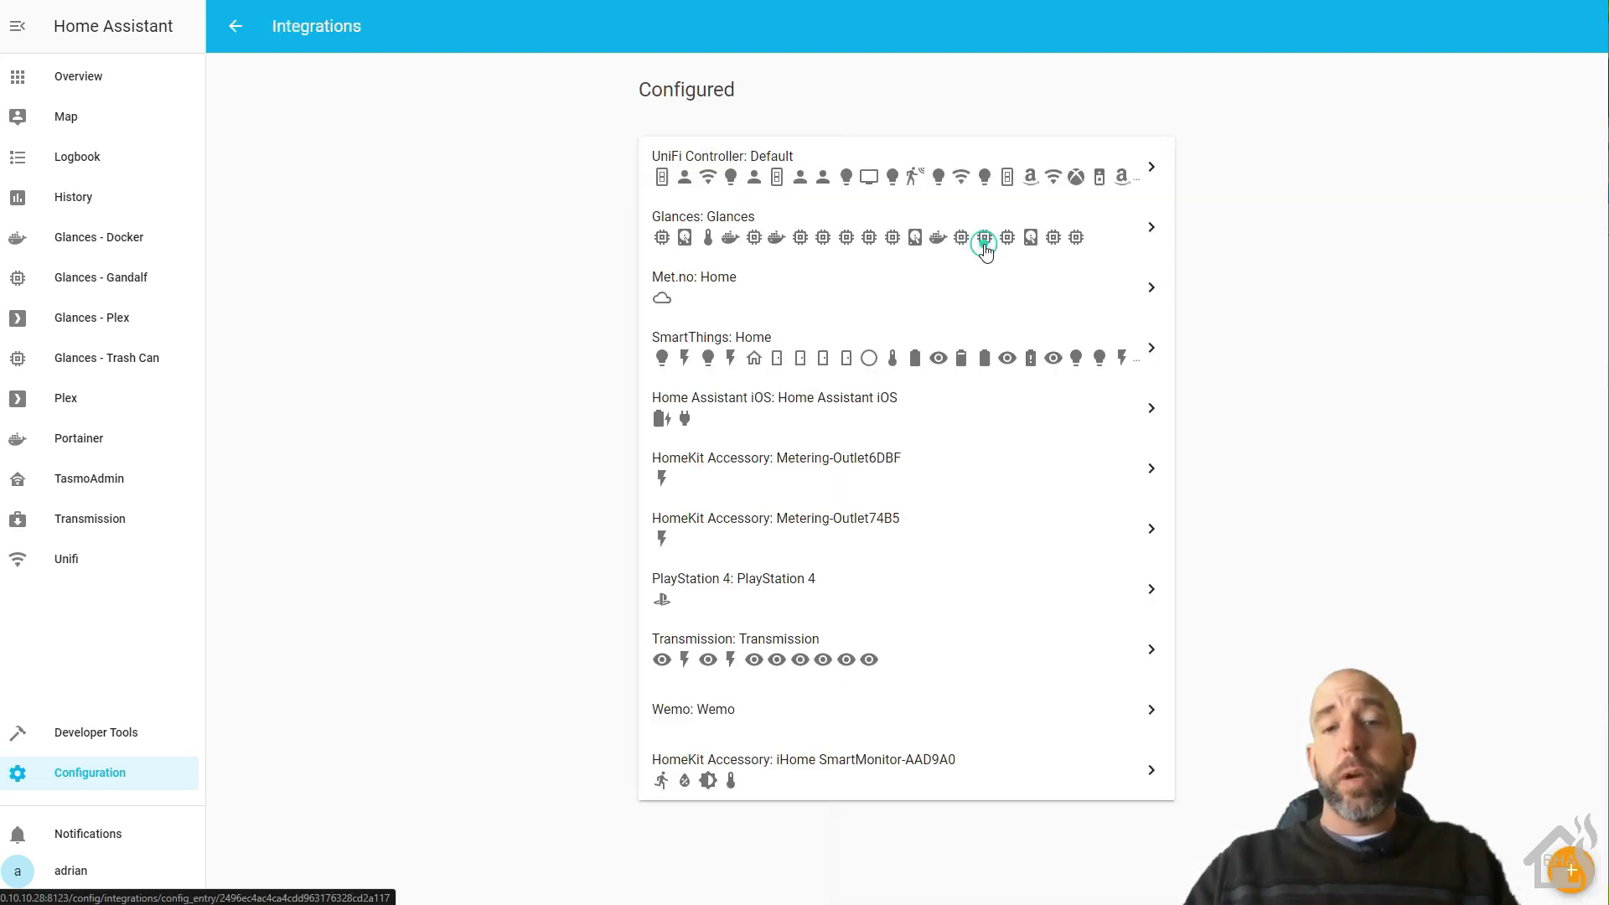
left_click(1560, 887)
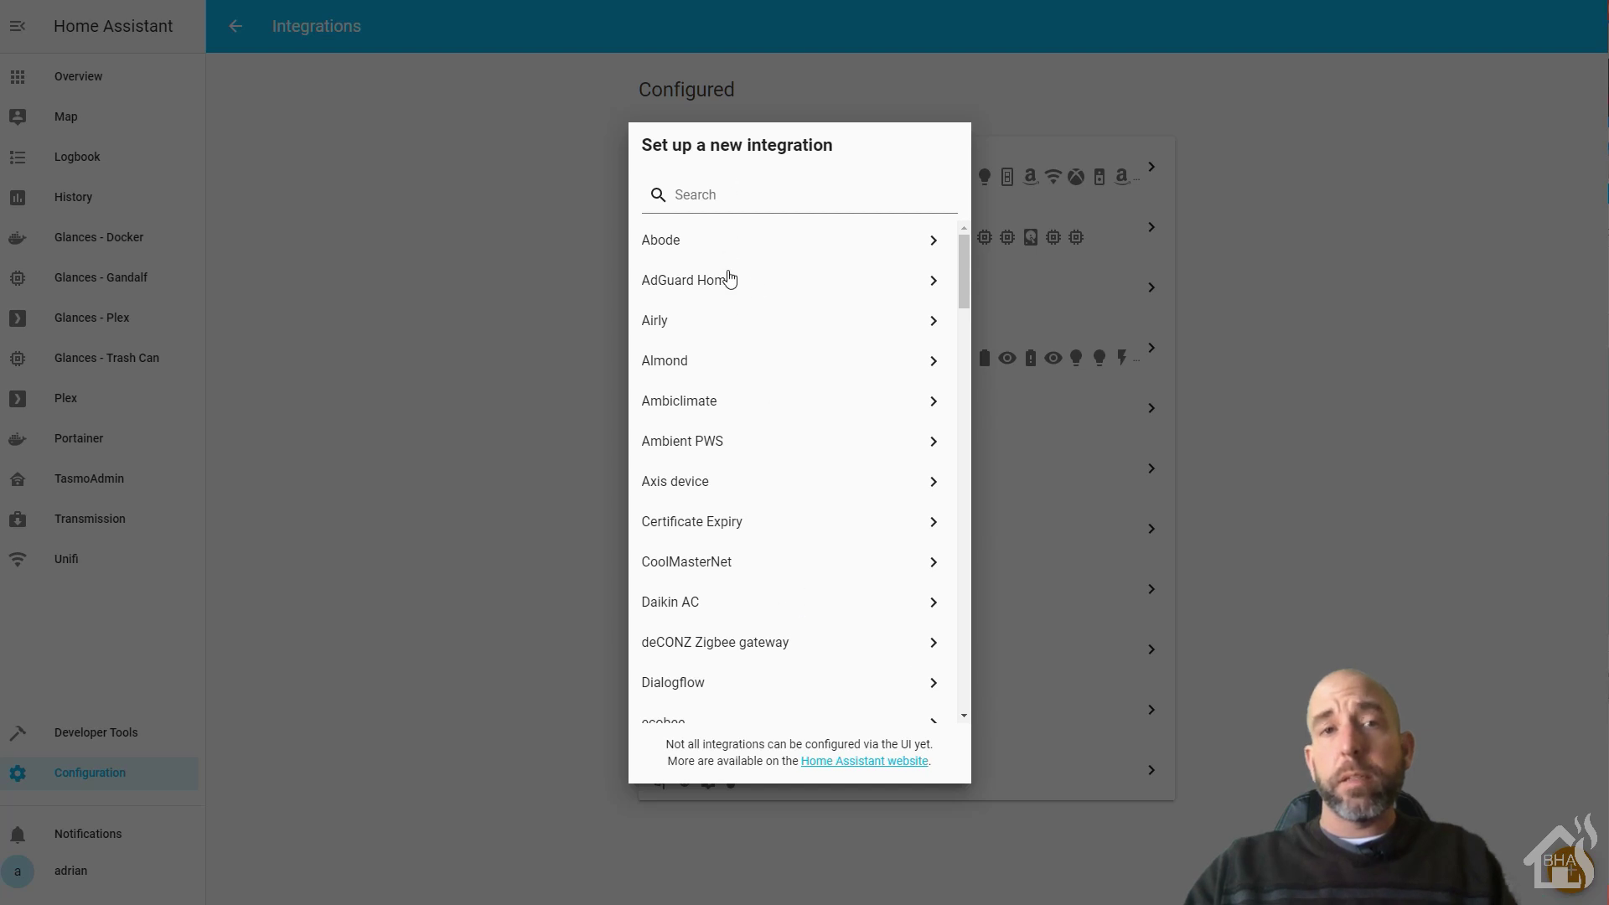
scroll(725, 311, "down", 1)
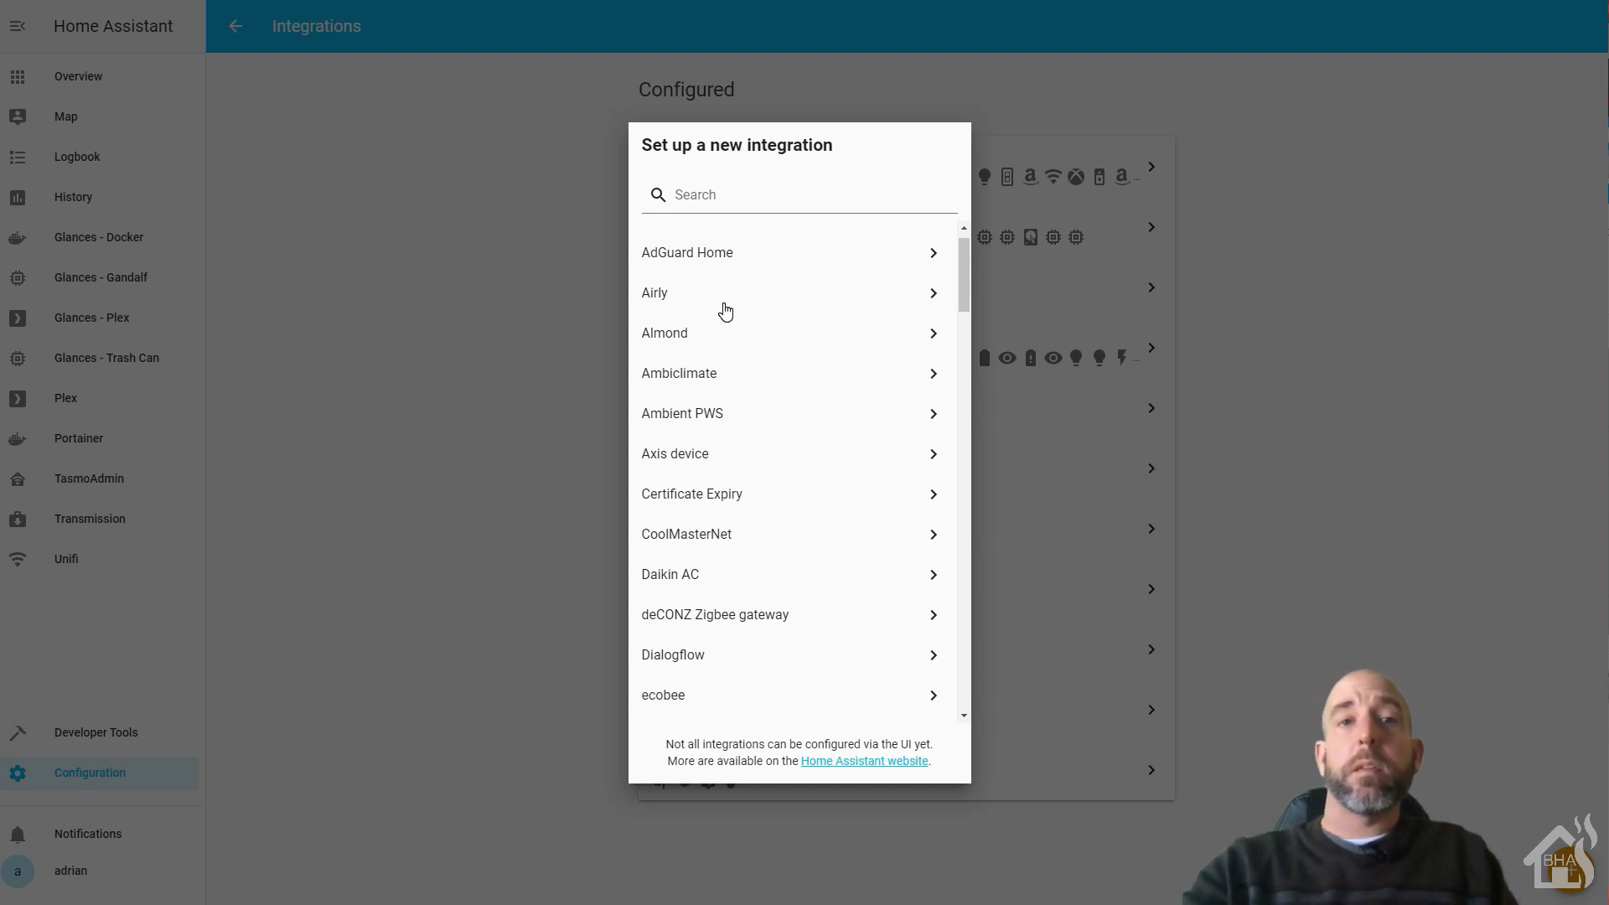
scroll(725, 312, "down", 3)
scroll(726, 311, "down", 7)
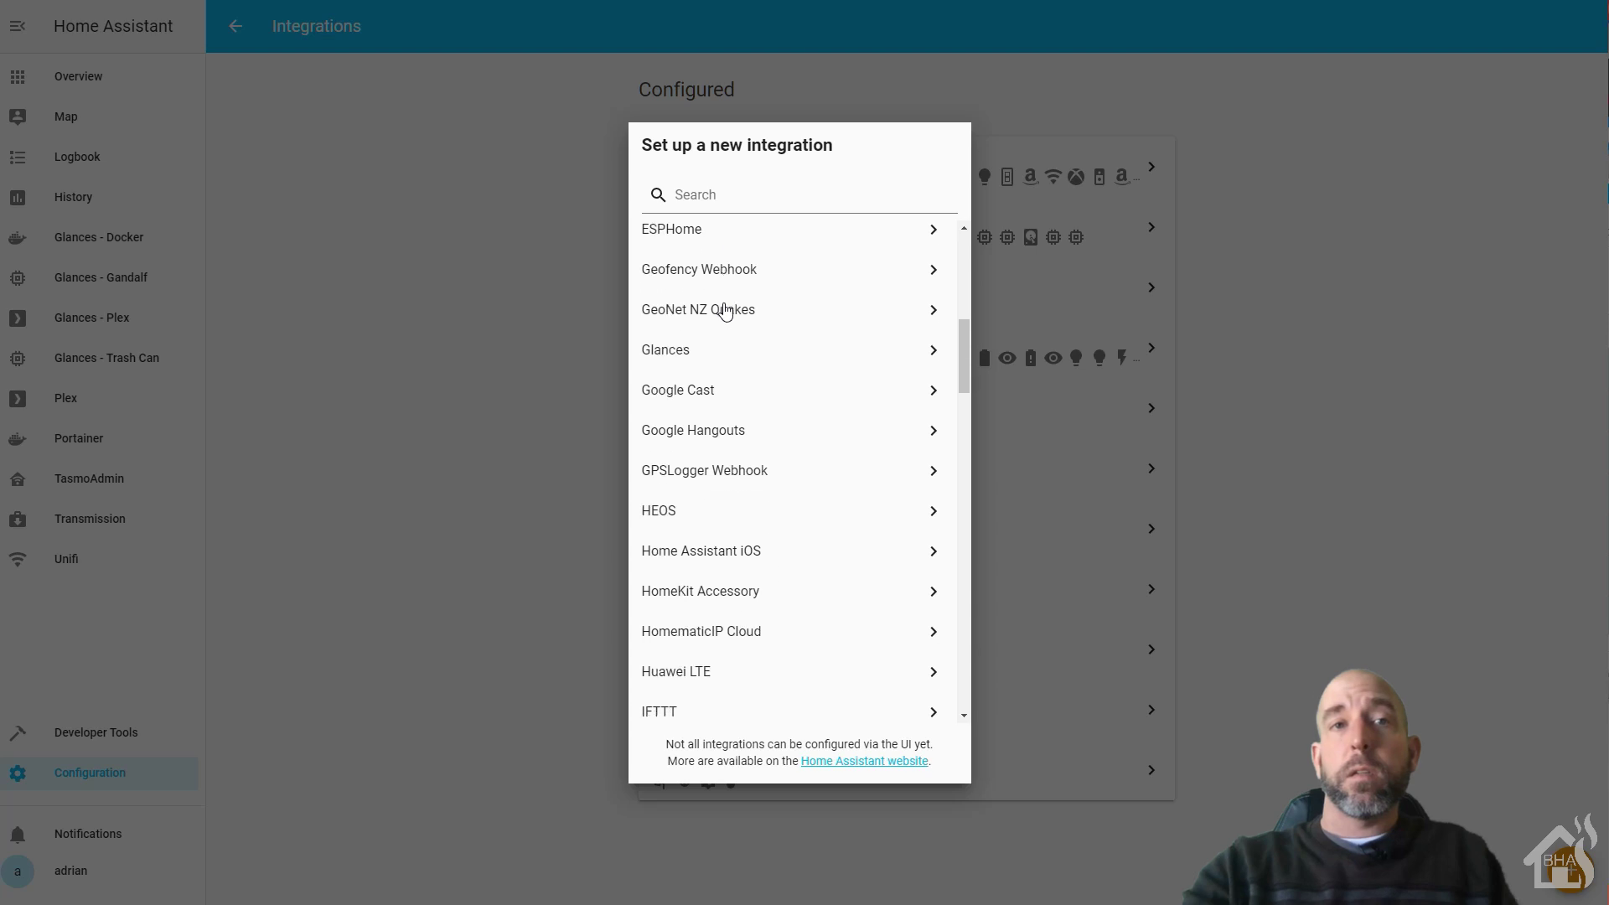
scroll(726, 311, "down", 6)
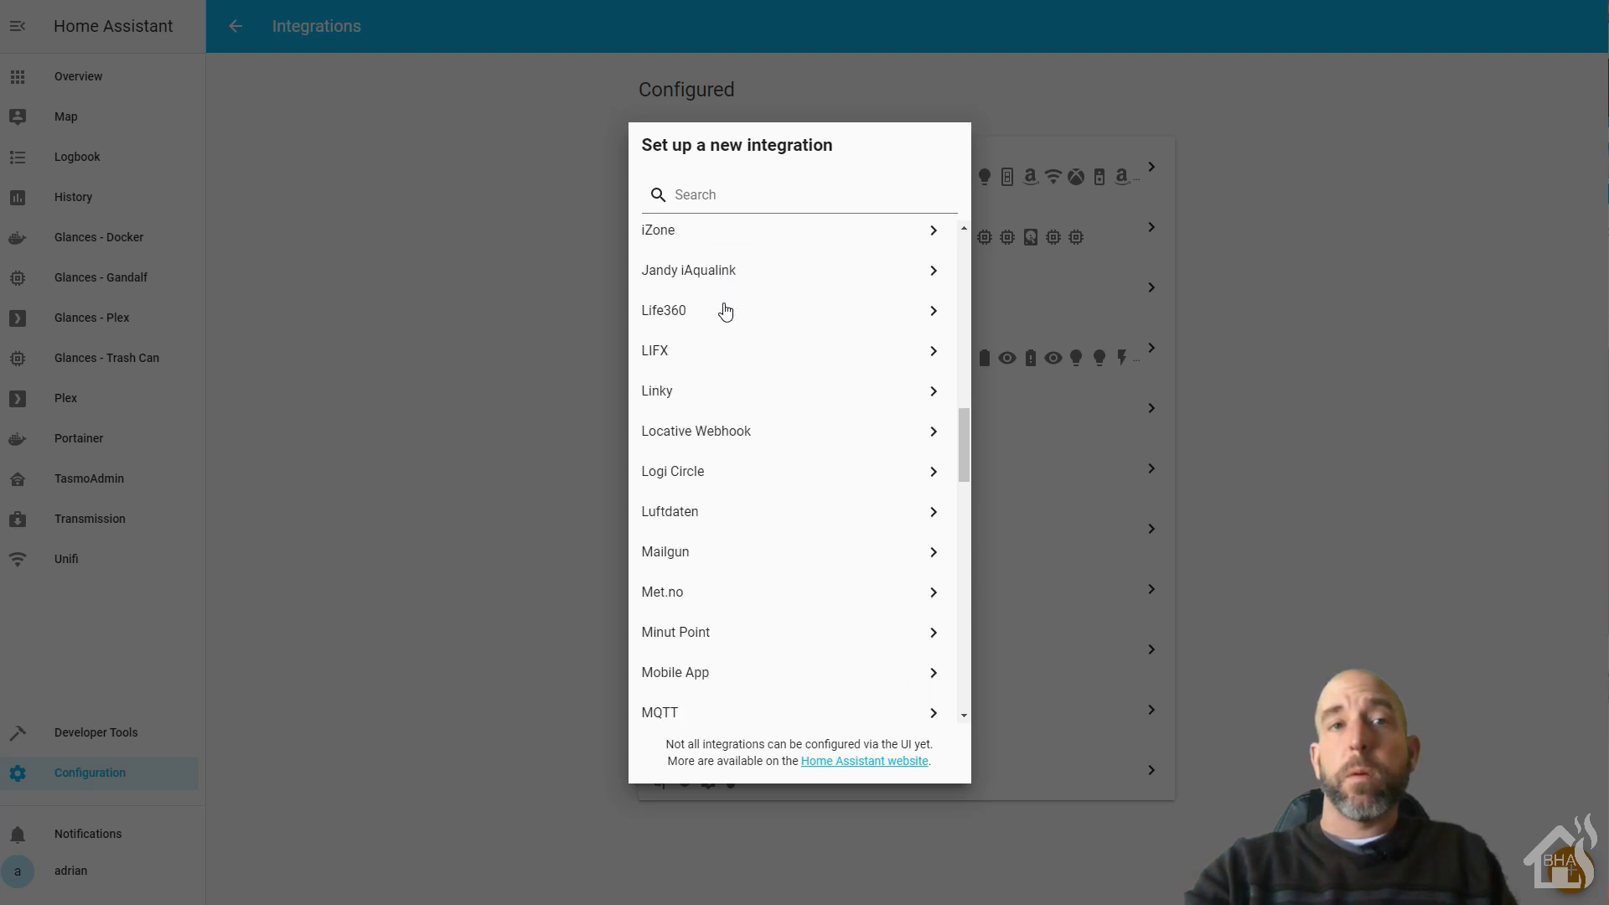
scroll(726, 311, "down", 1)
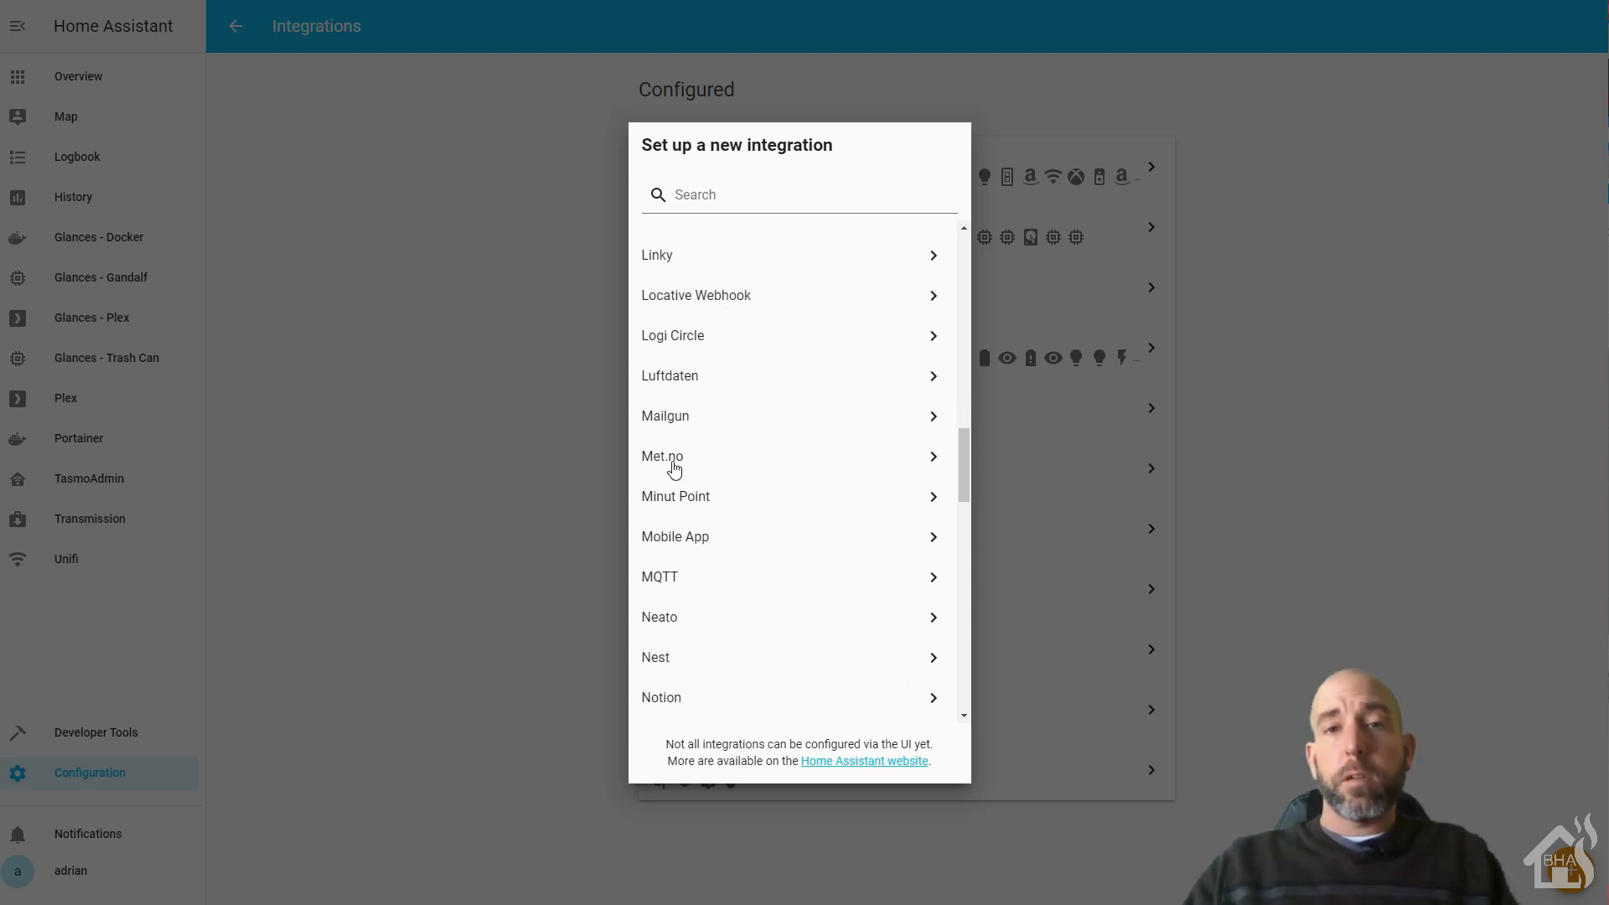
Configure MQTT with broker localhost, port 1883, the broker username and password, and discovery enabled
left_click(690, 585)
left_click(732, 361)
type("loca")
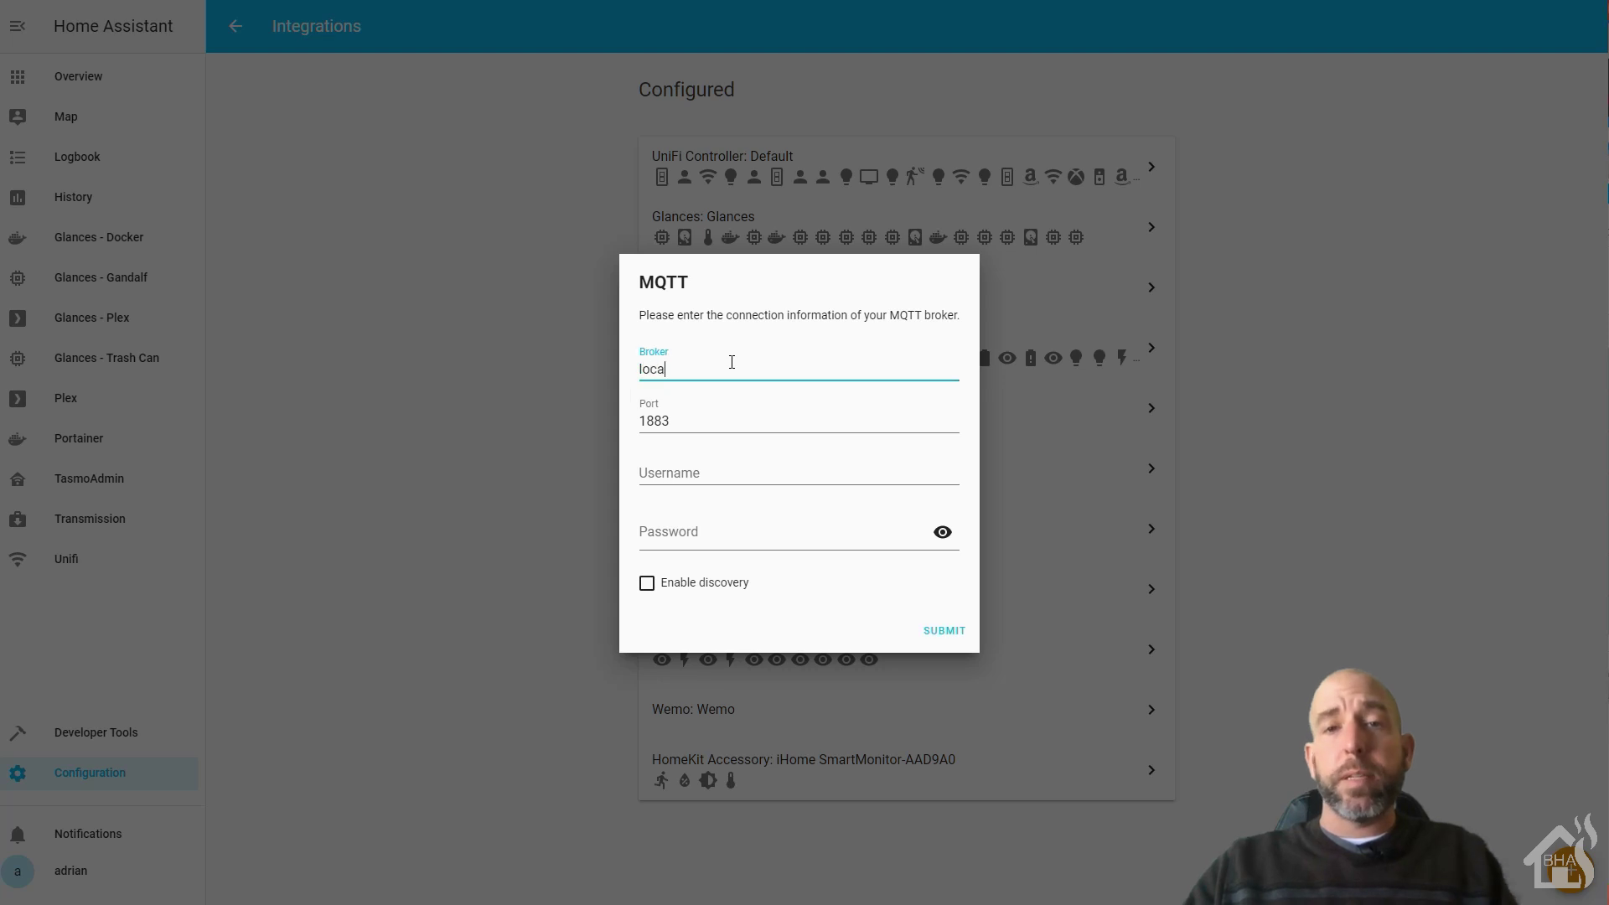
type("lhost")
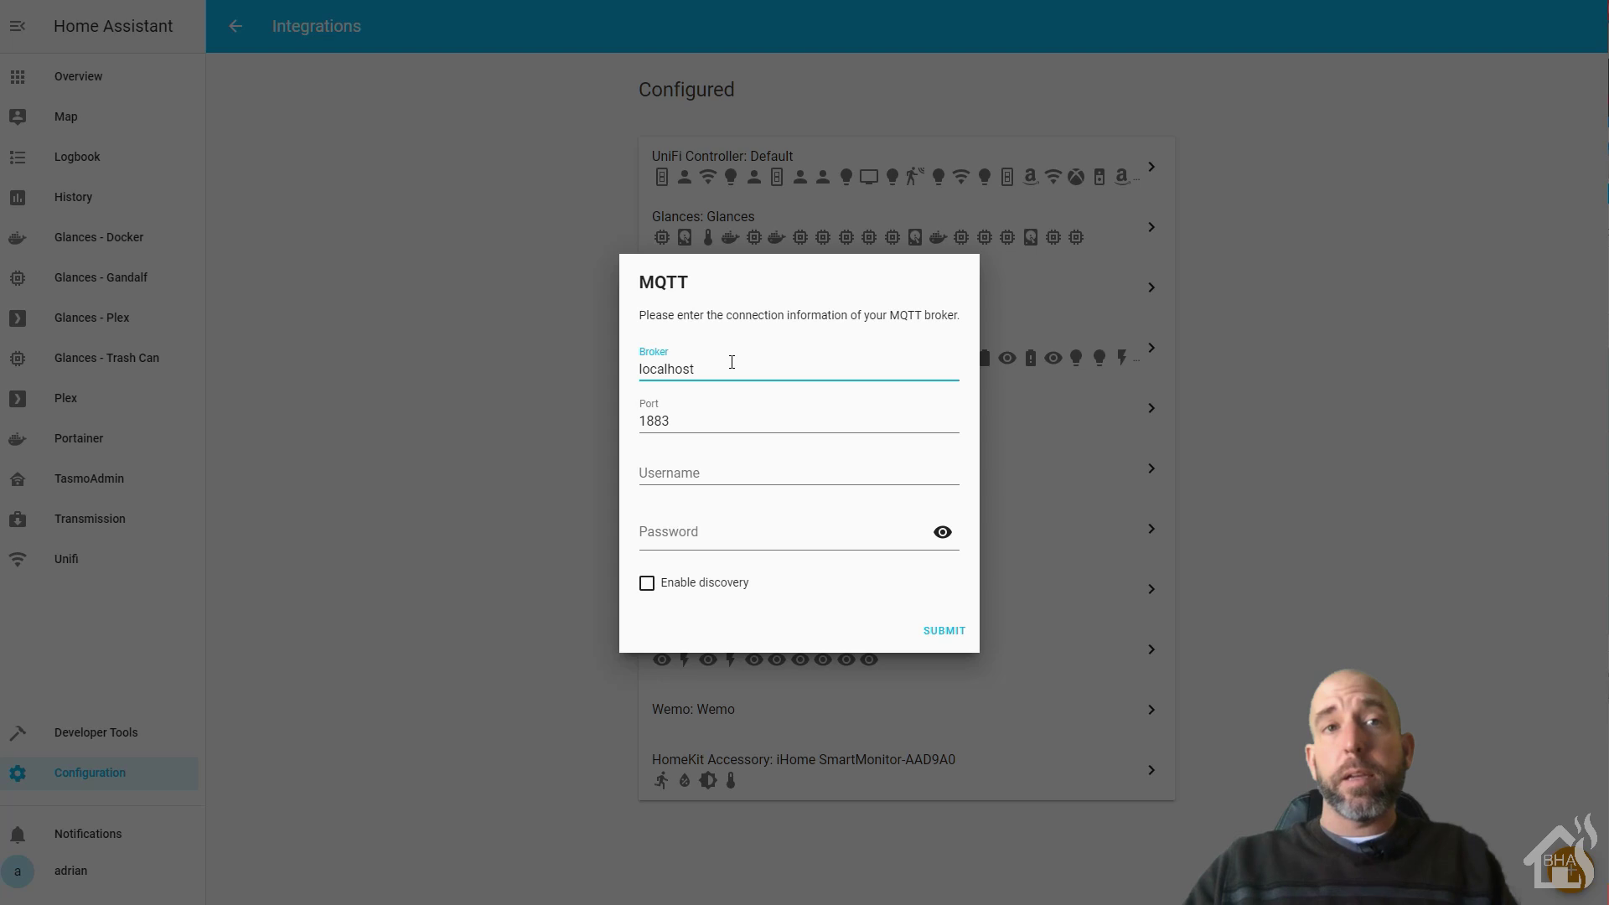
key("Tab")
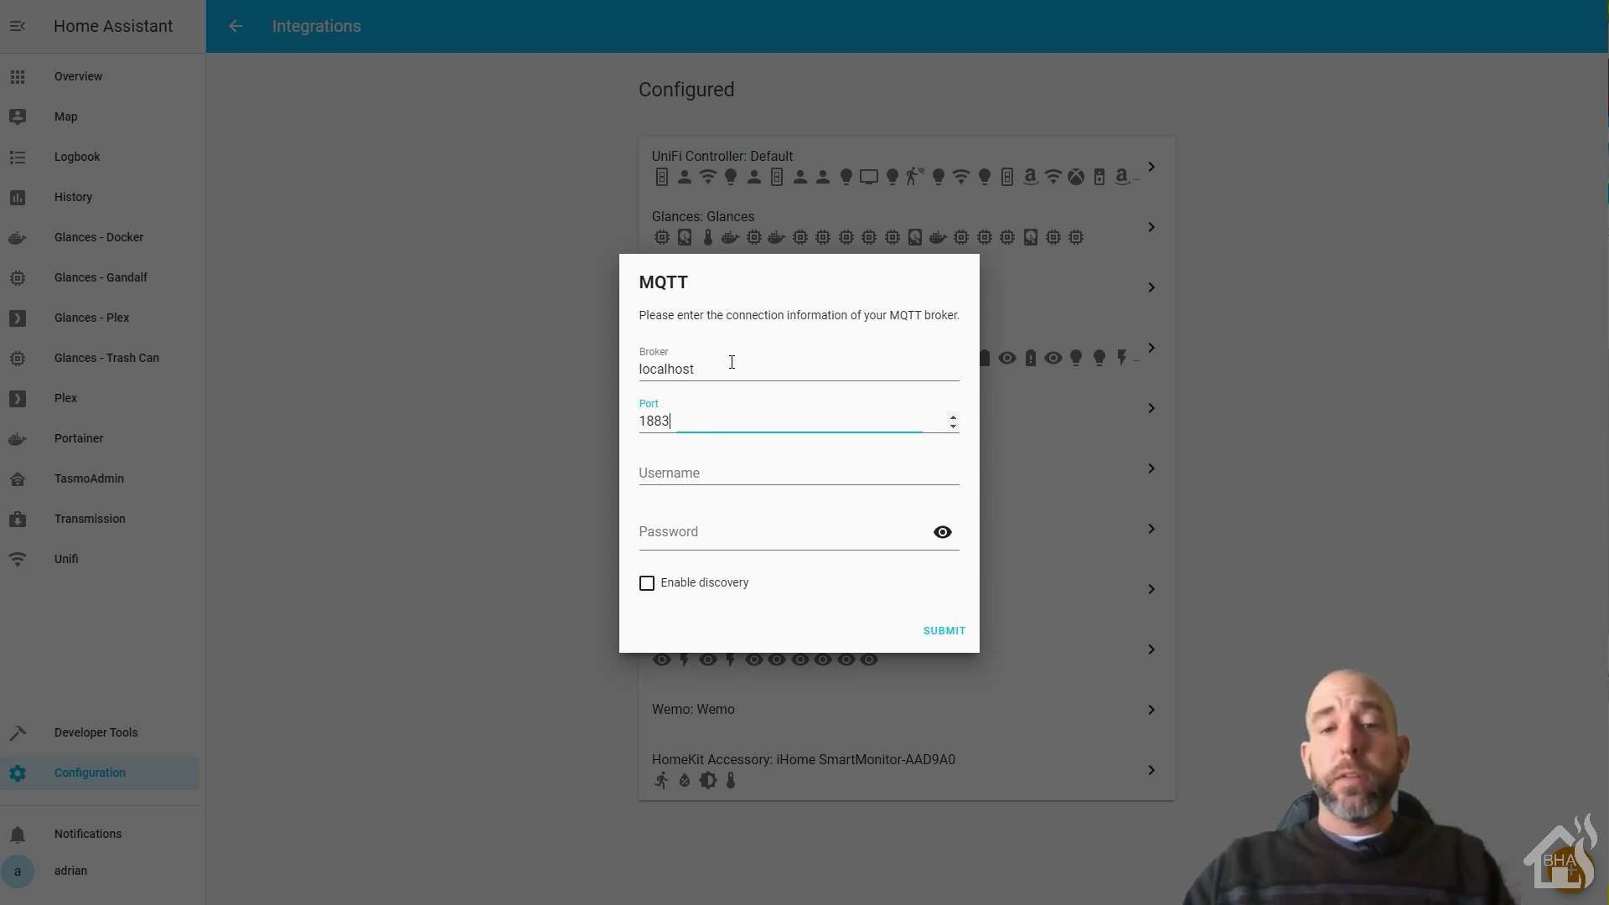
key("Tab")
type("hass")
key("Tab")
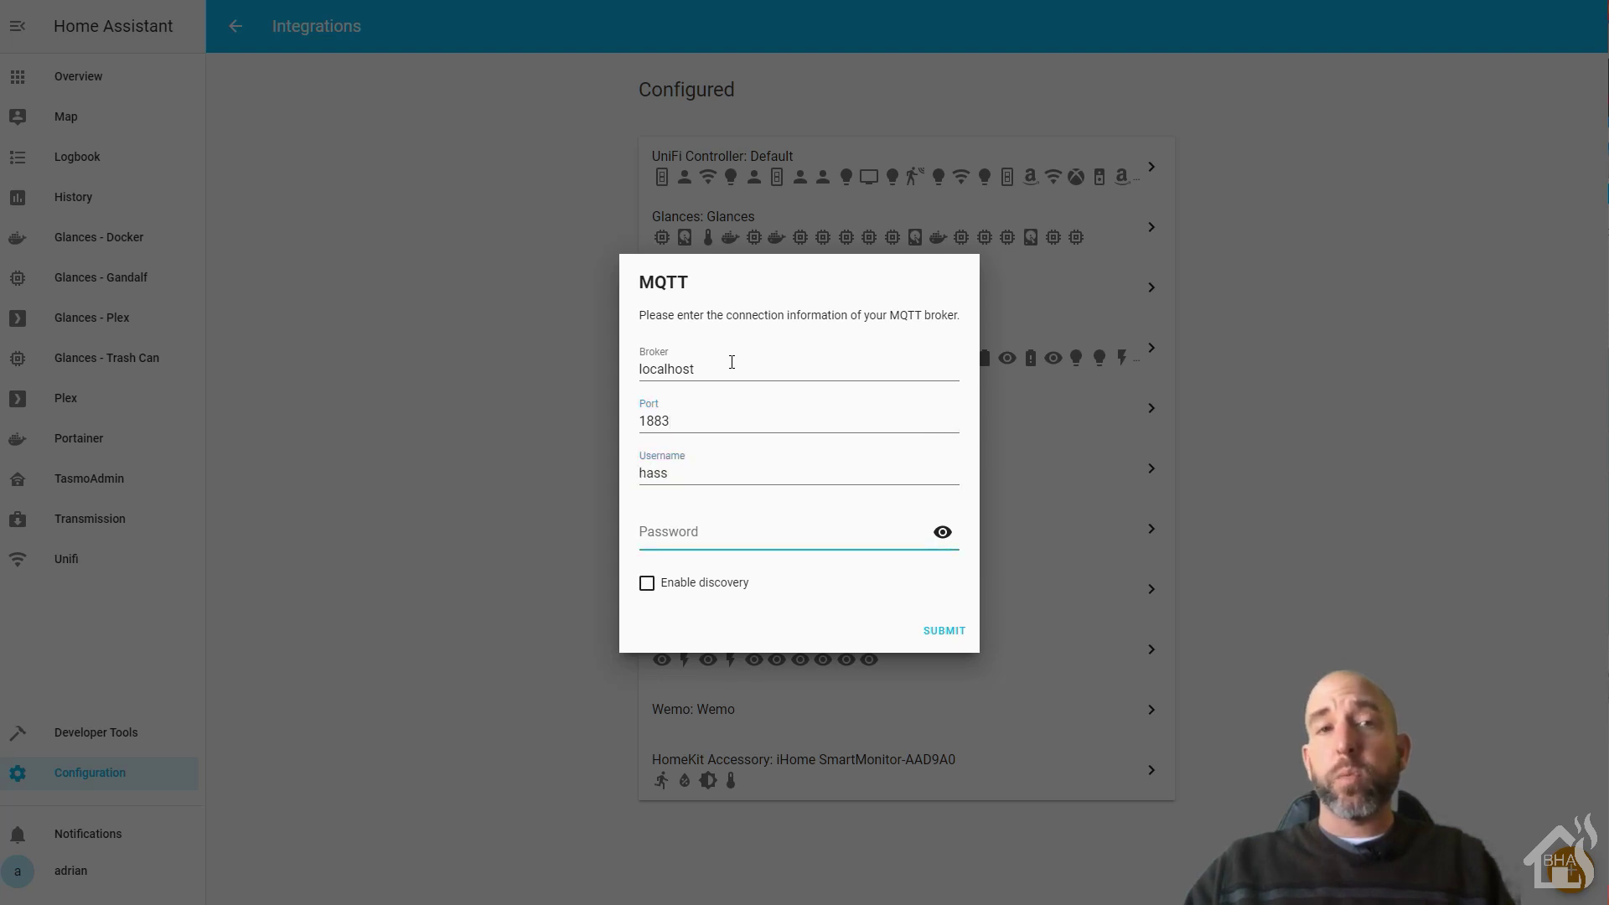
type("********")
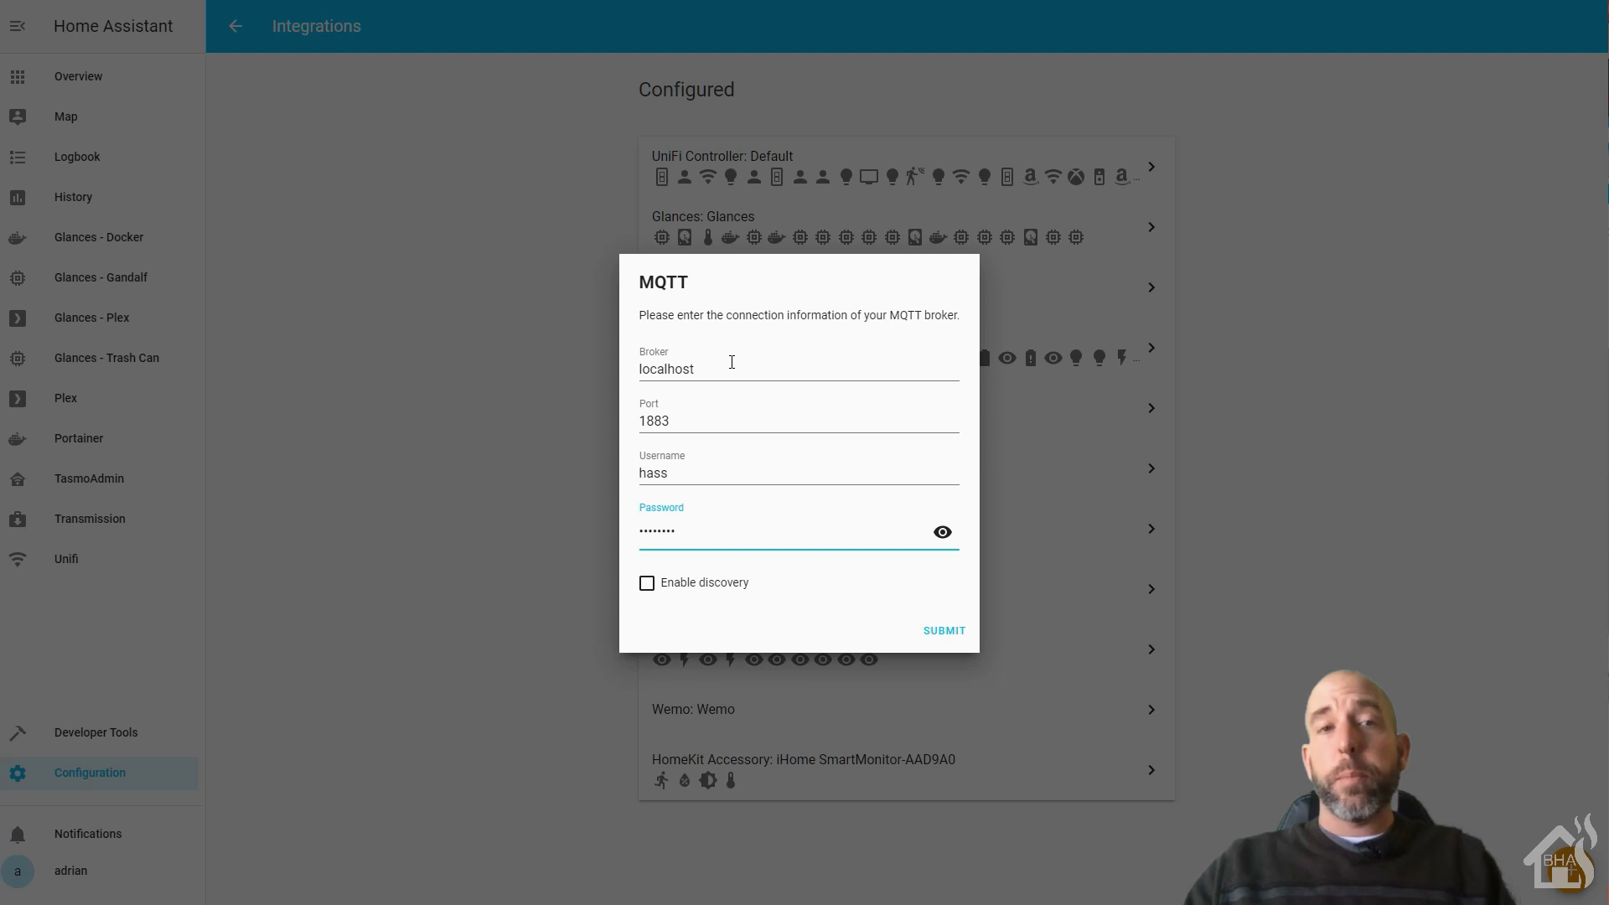
left_click(657, 584)
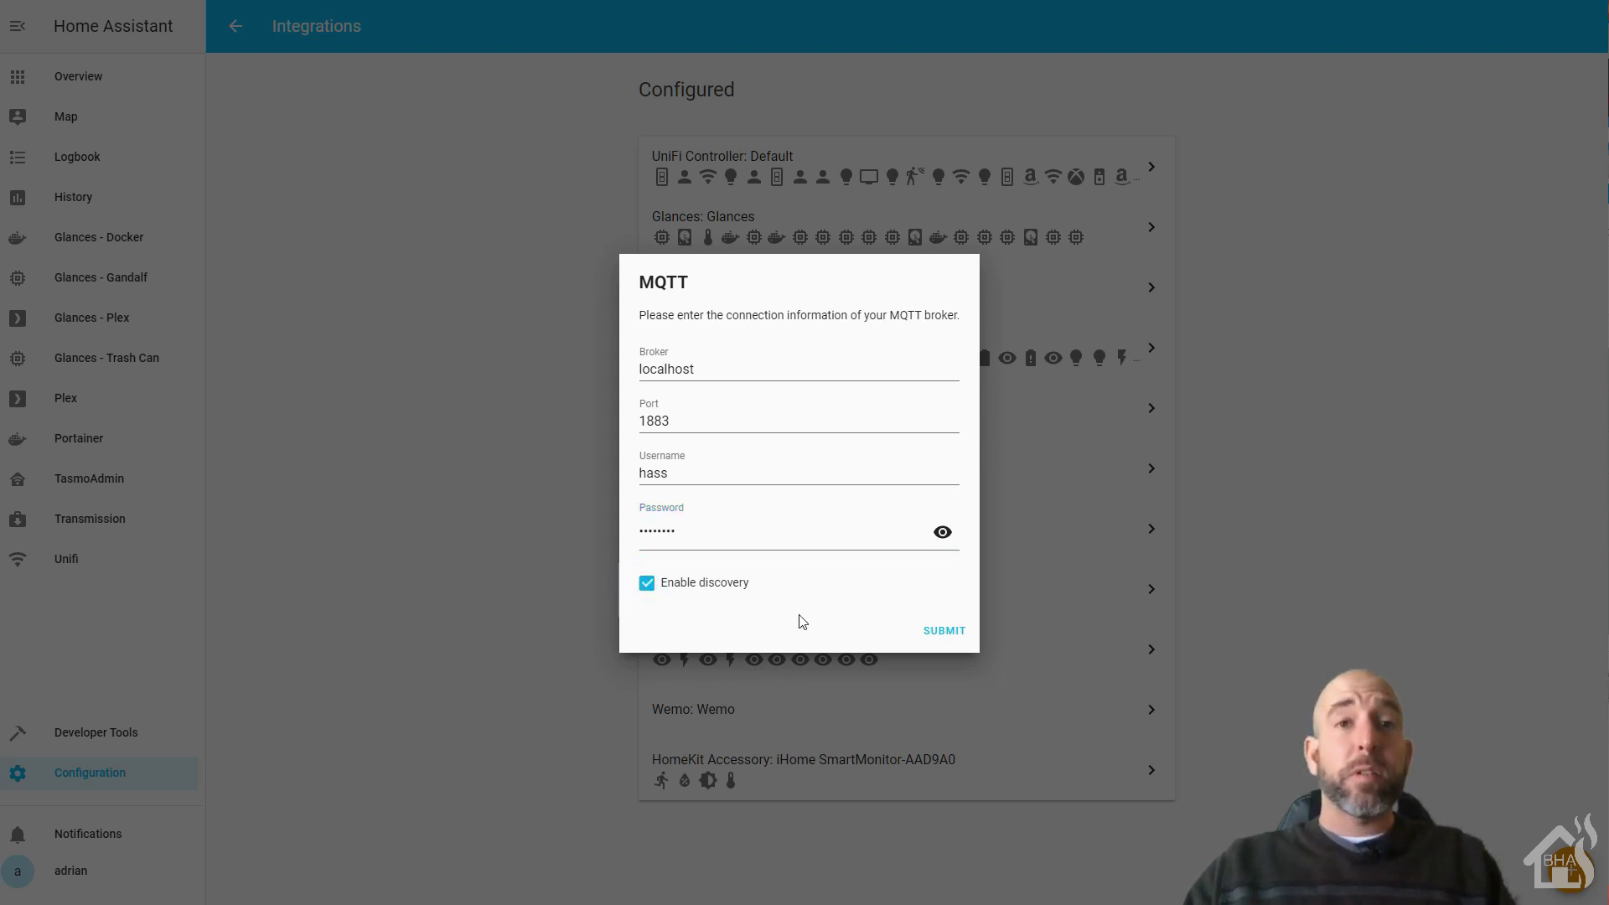
left_click(957, 632)
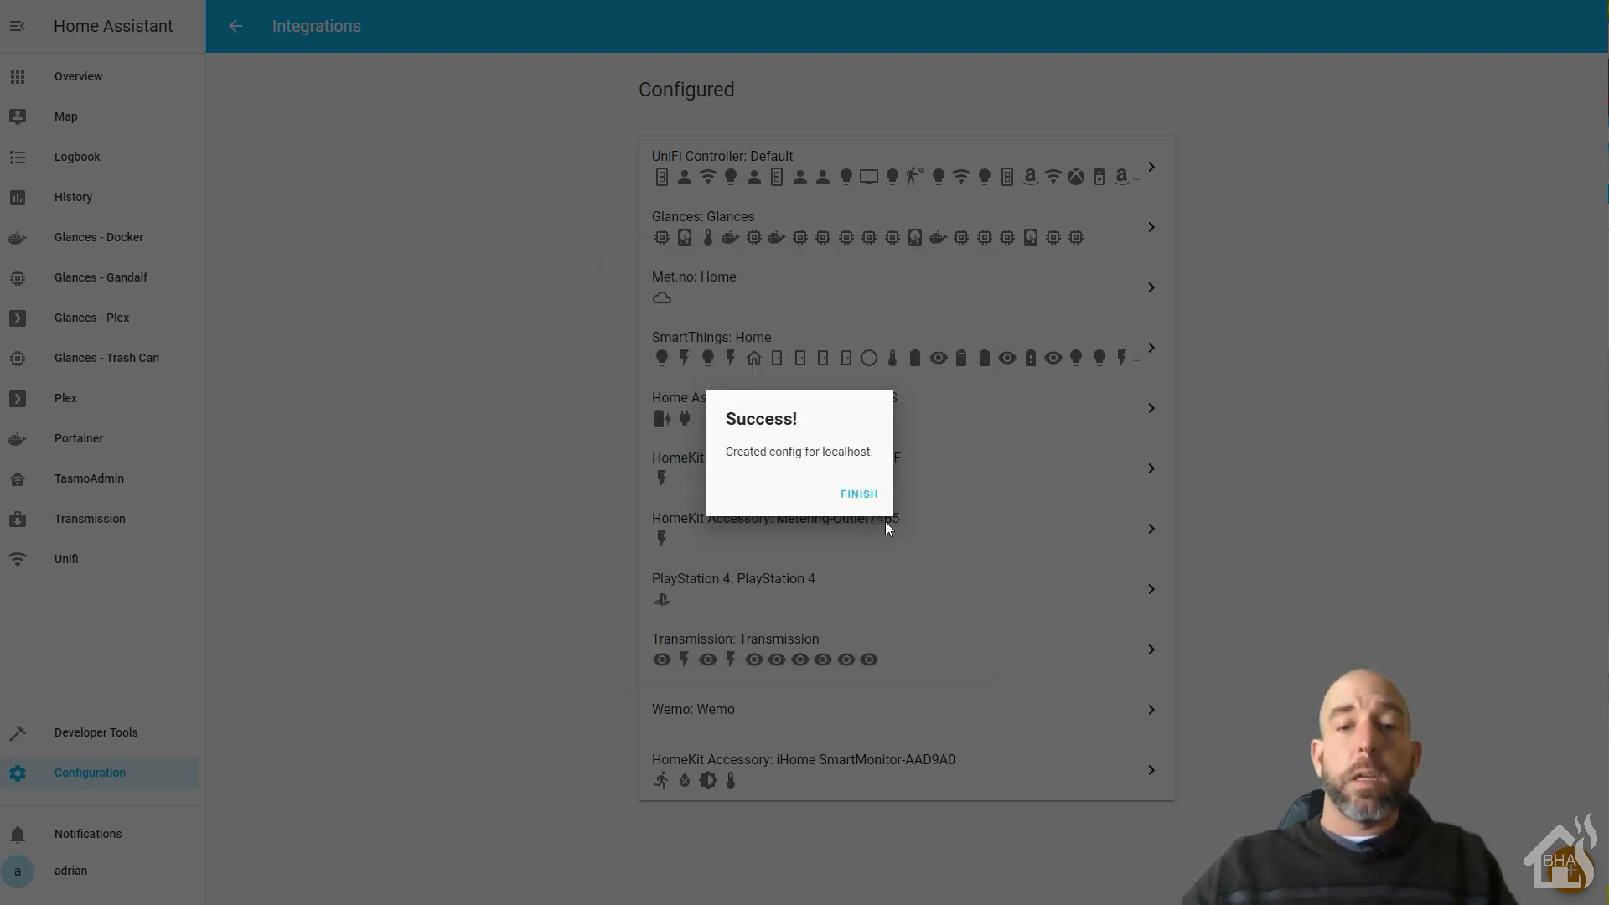
Finish the setup and open the new MQTT: localhost integration
left_click(858, 494)
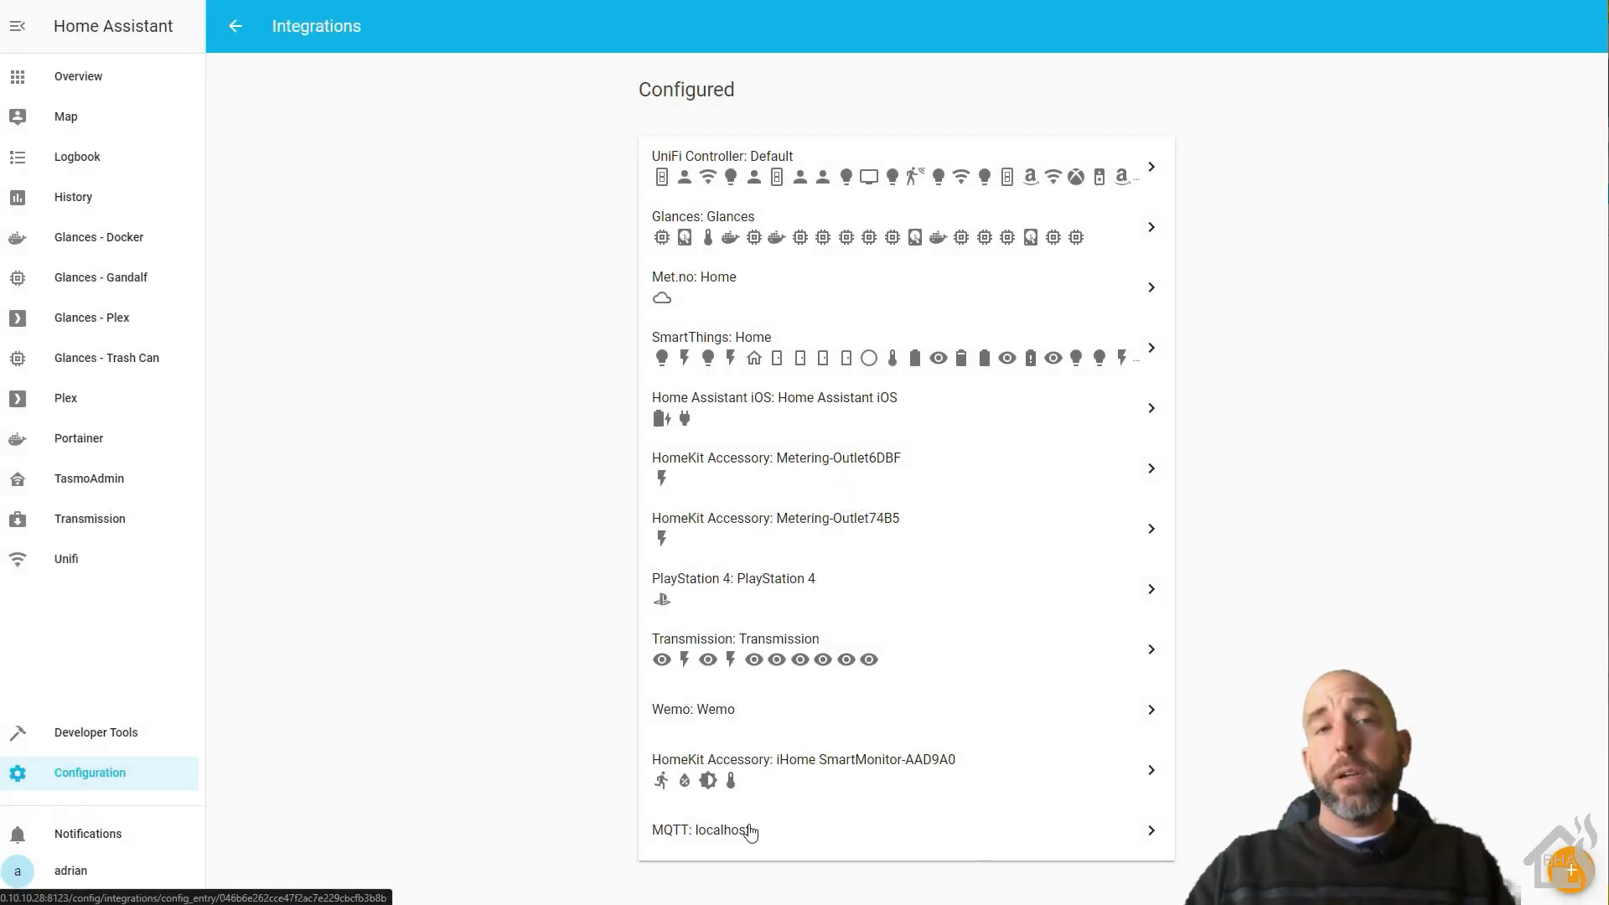
left_click(750, 832)
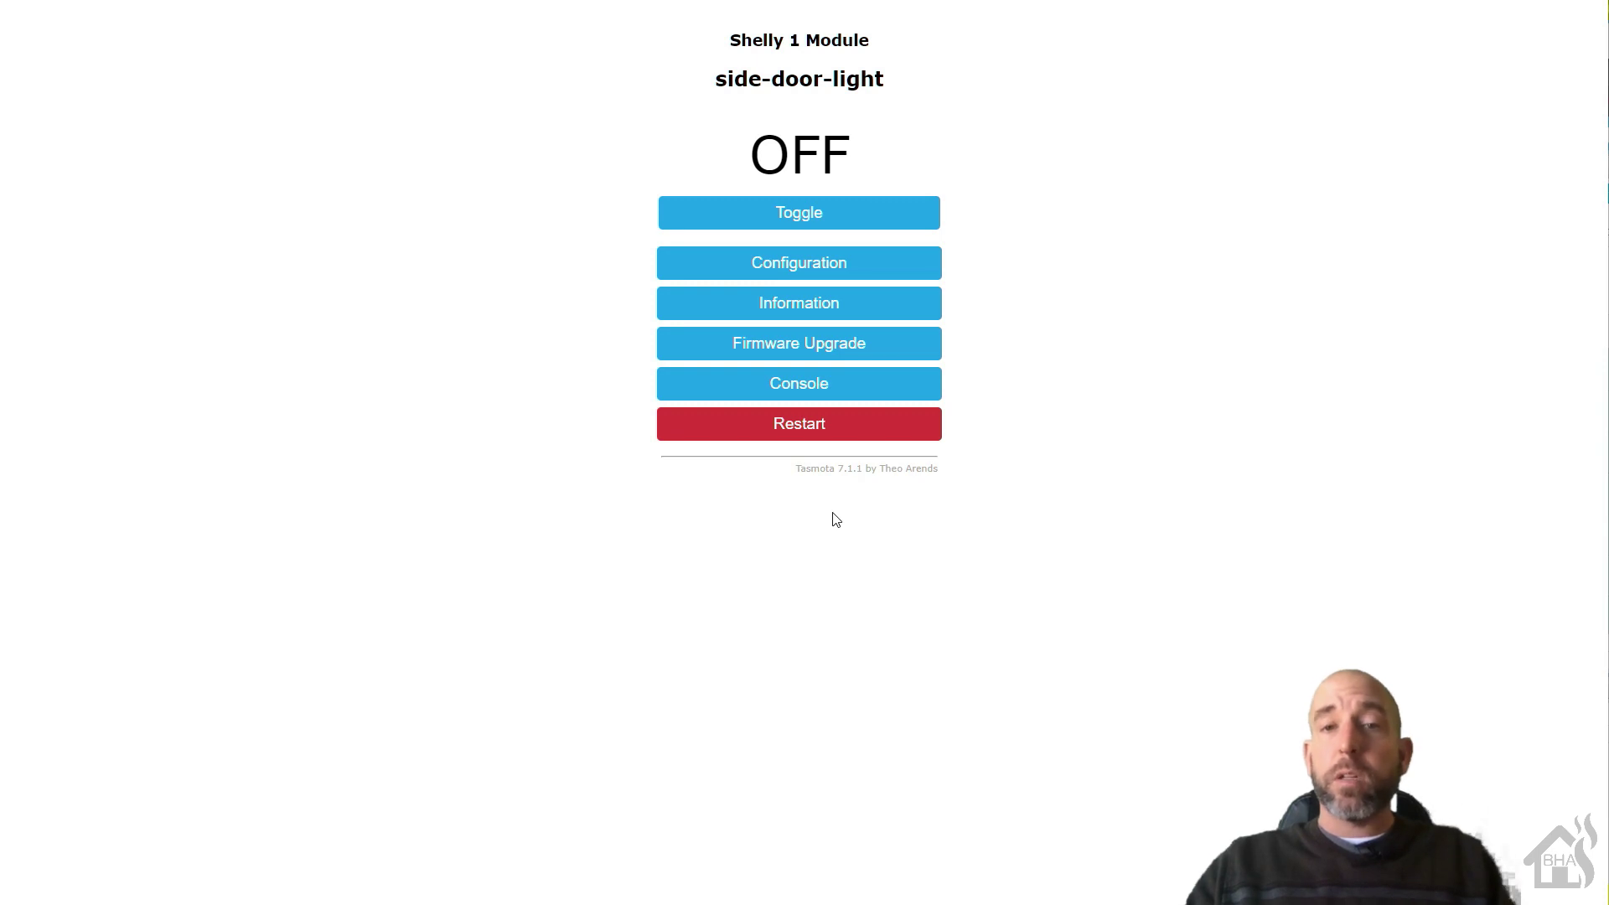
In the Tasmota console, run 'setoption19 1' and then 'setoption30 1'
left_click(843, 382)
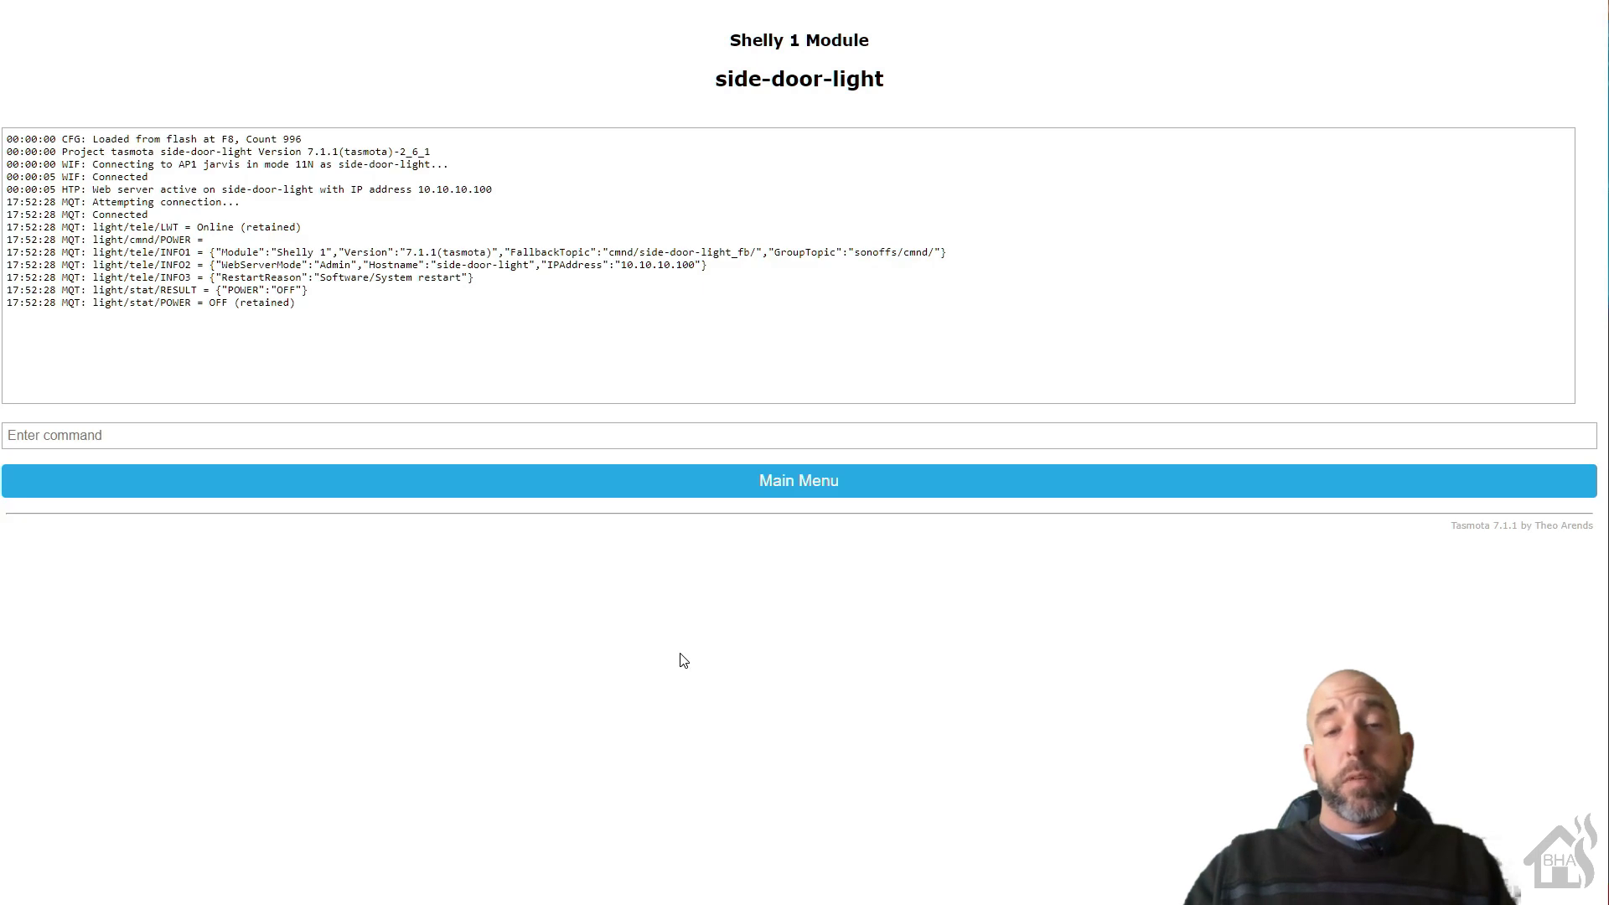
left_click(351, 444)
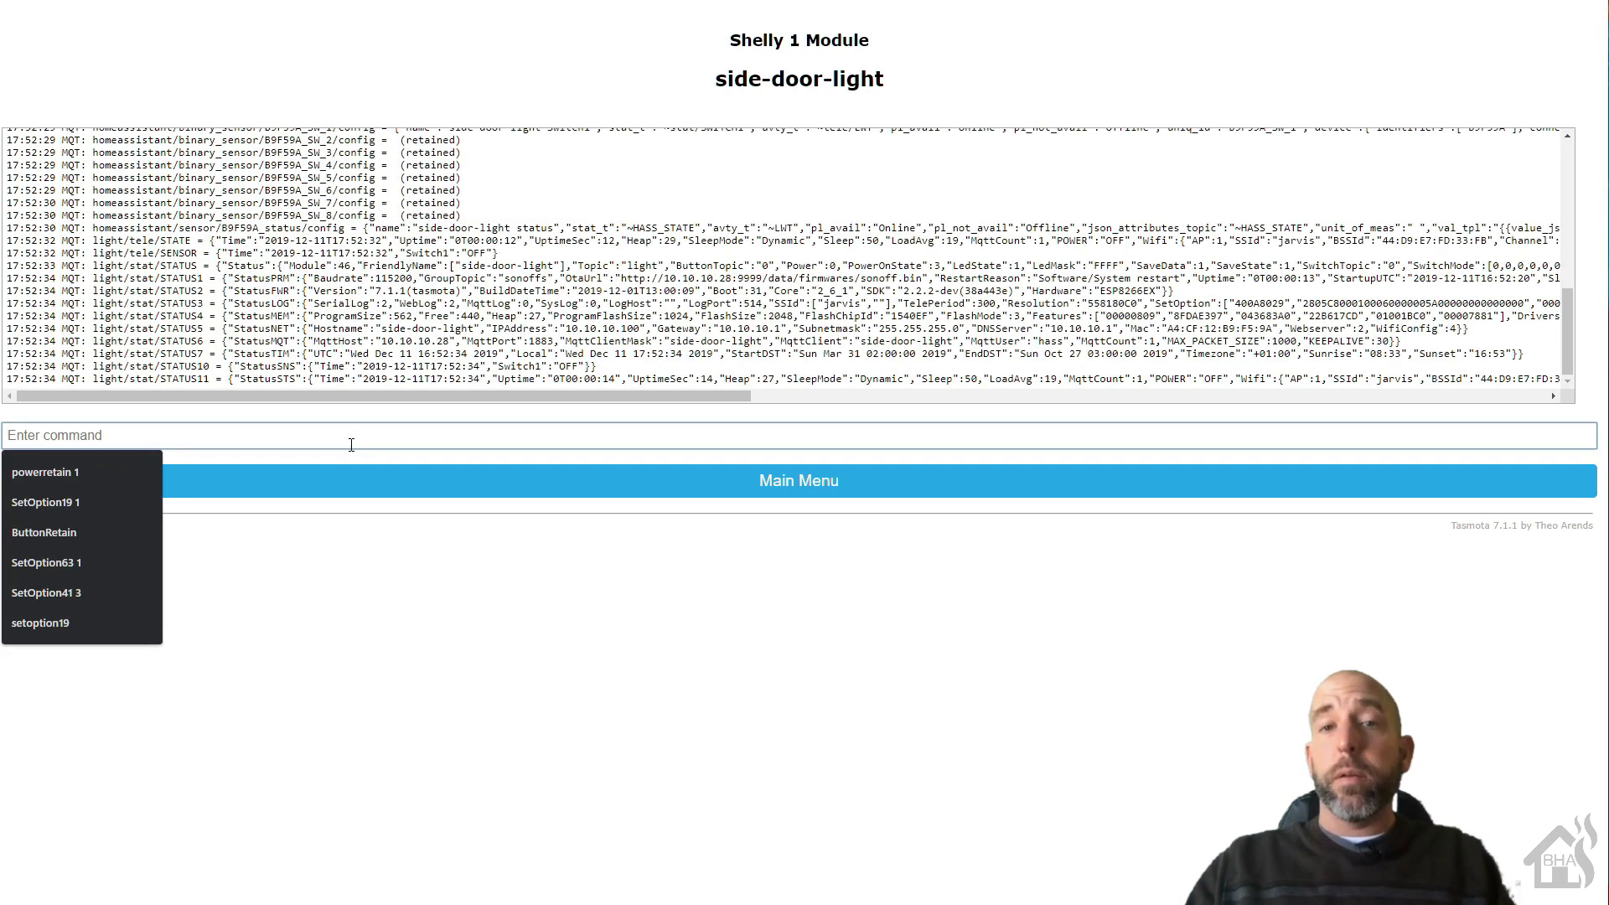
type("set")
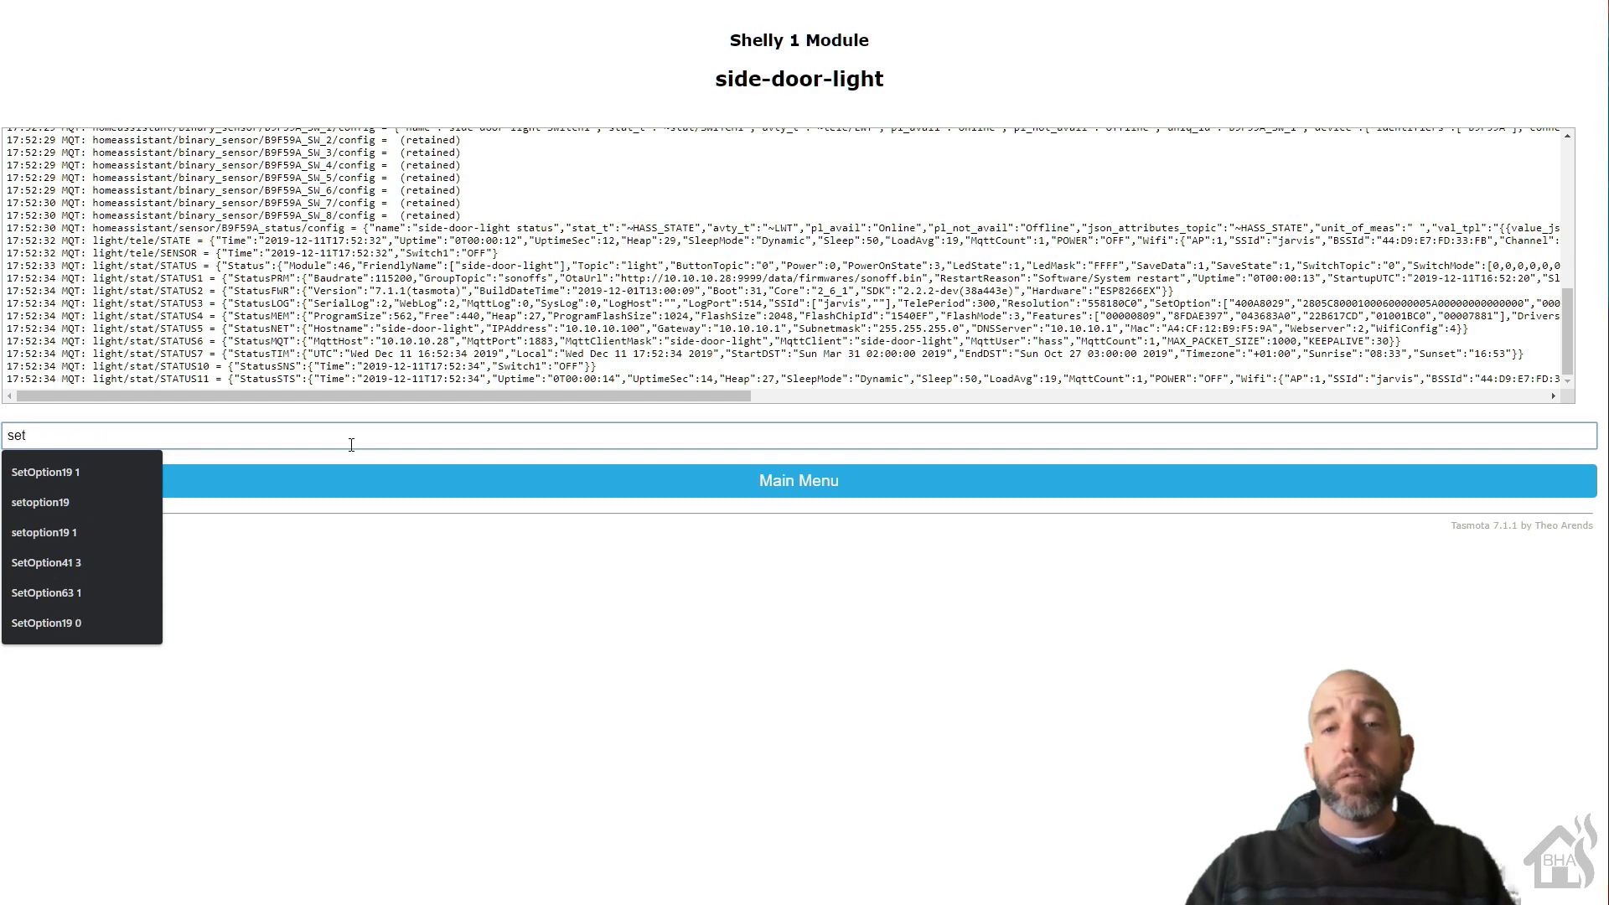
type("option19 ")
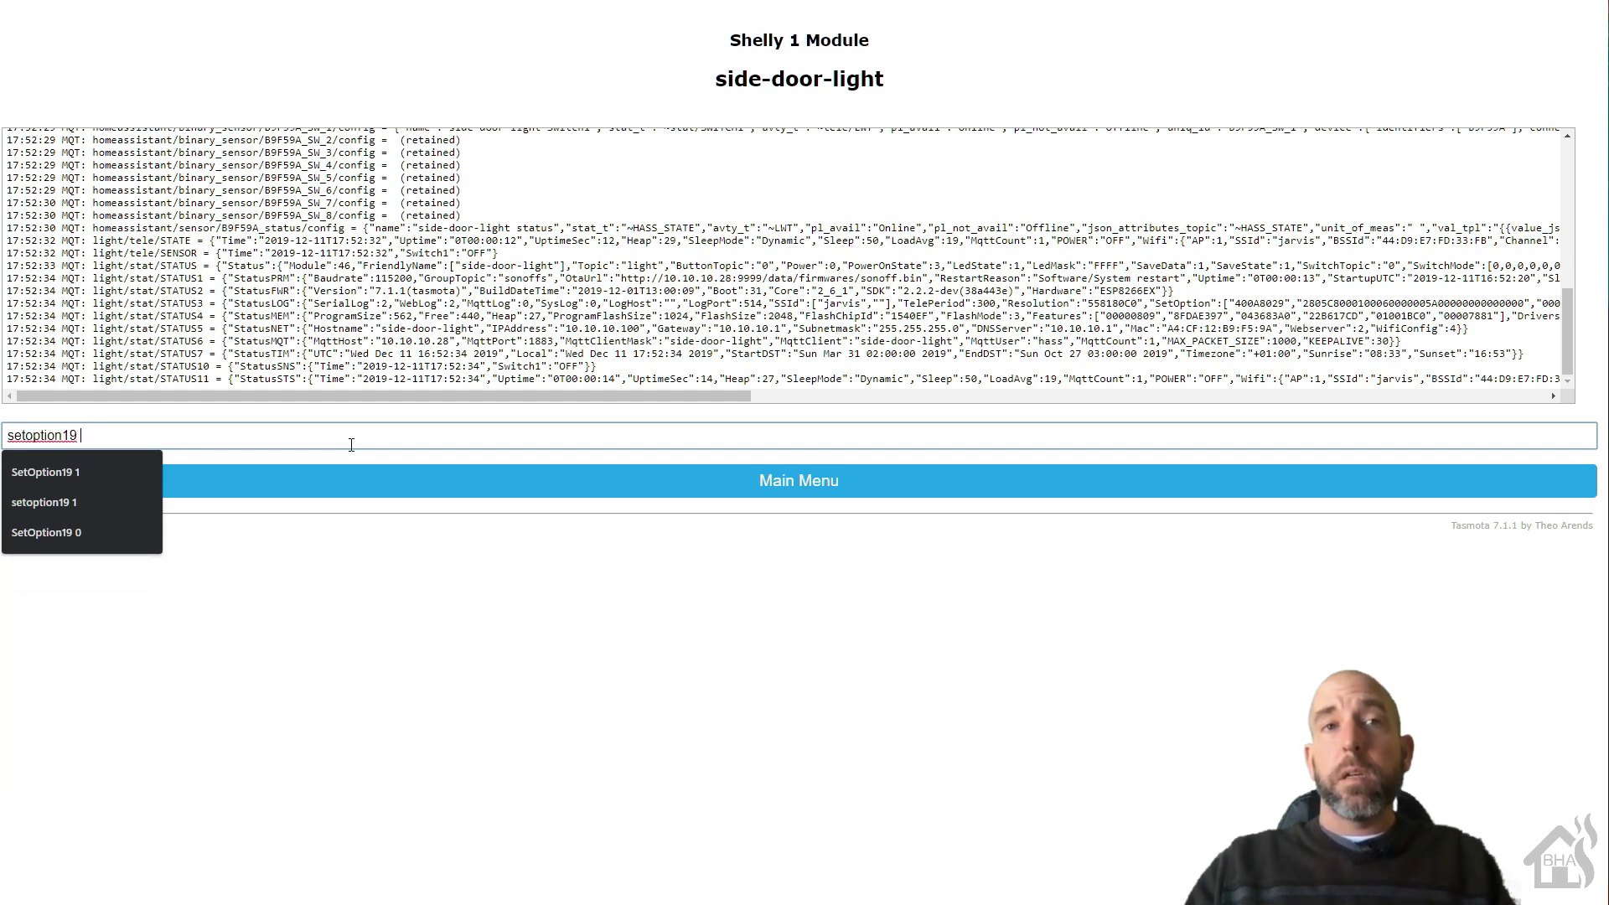
type("1")
key("Return")
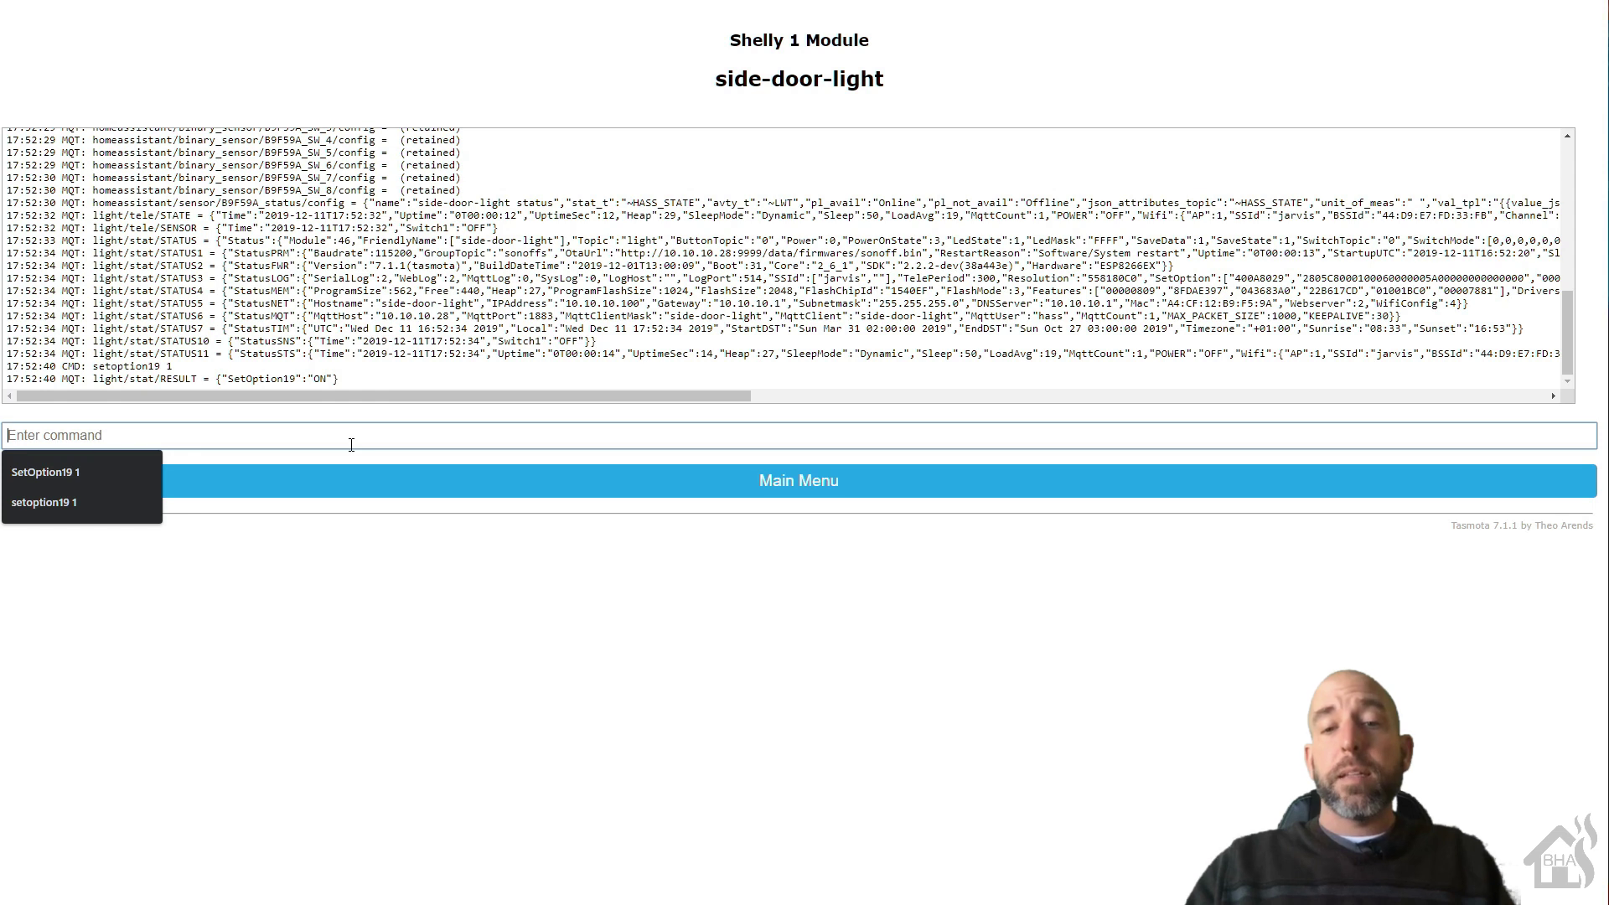
type("set")
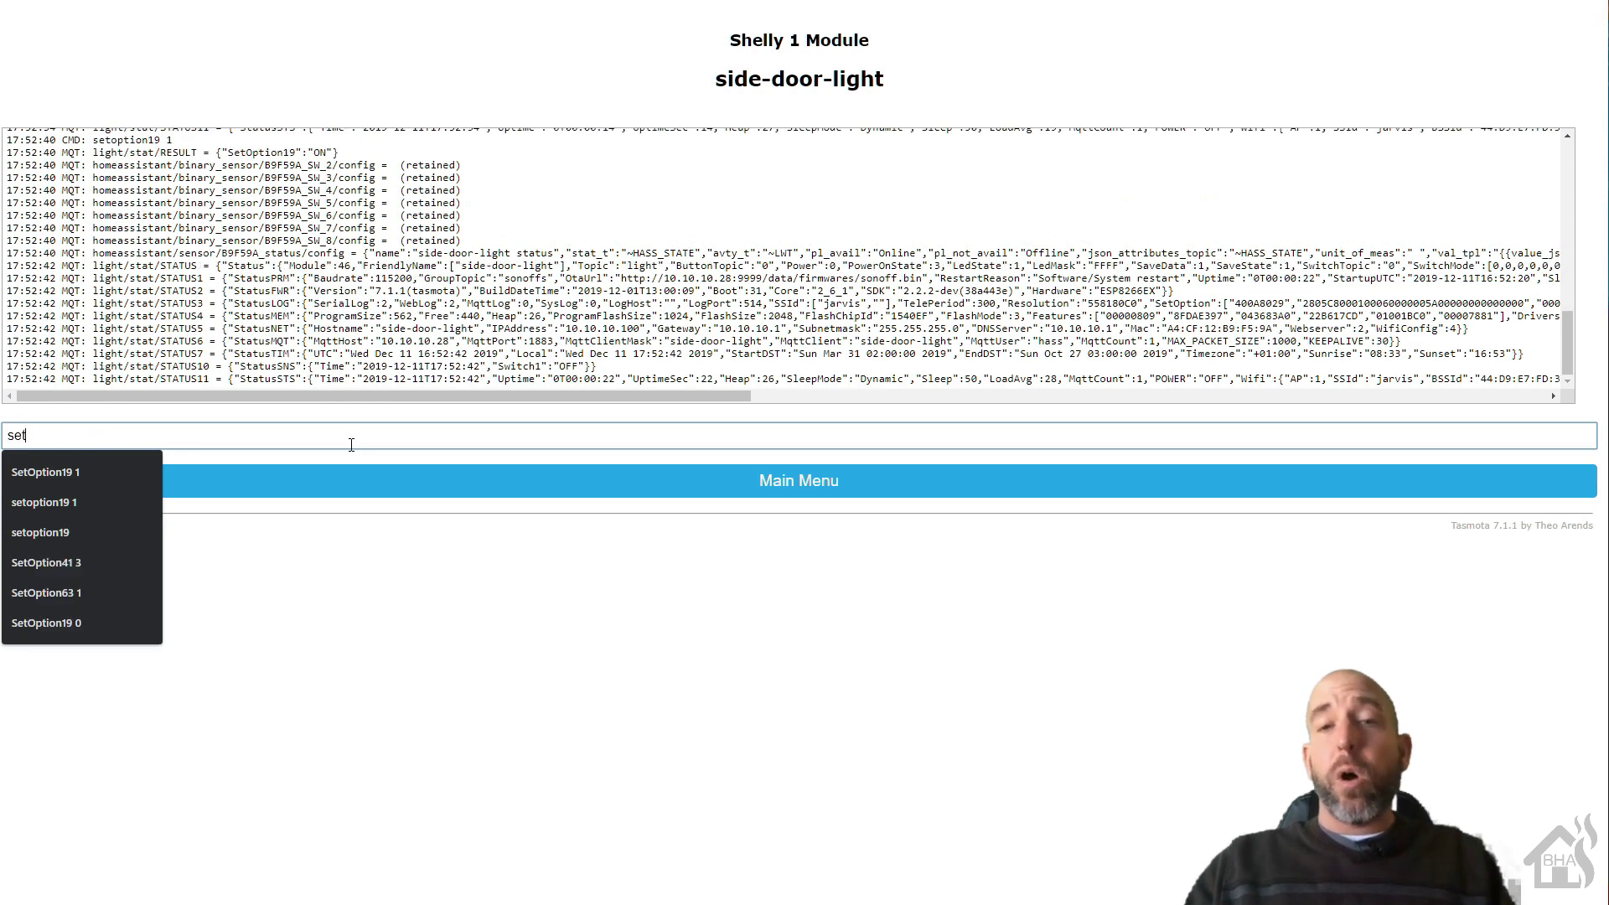
type("option")
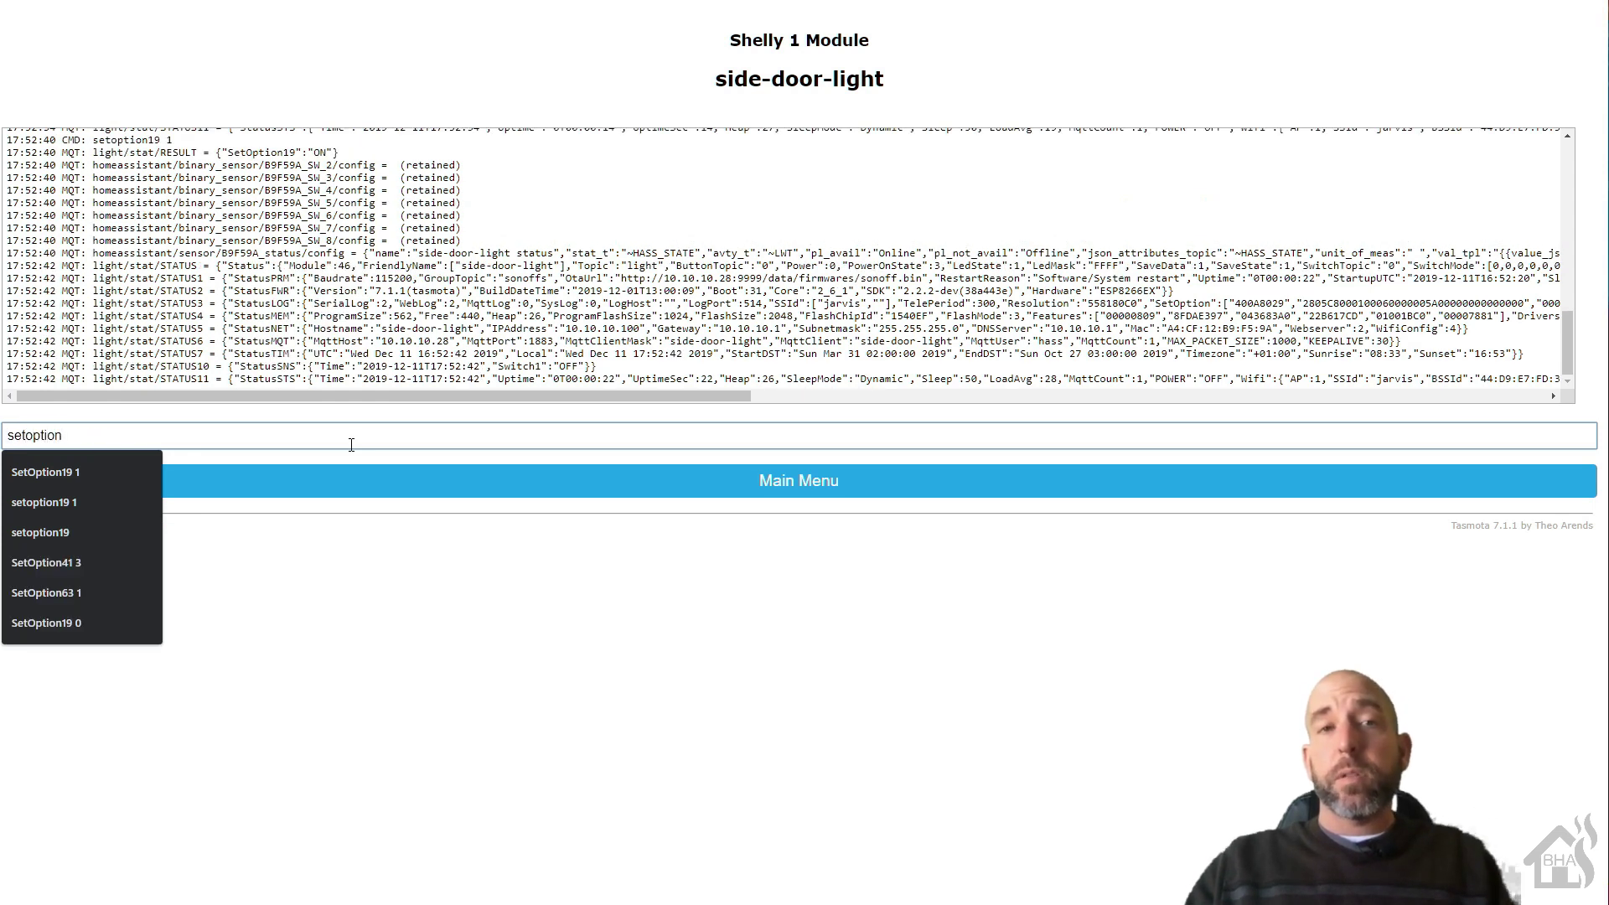
type("30")
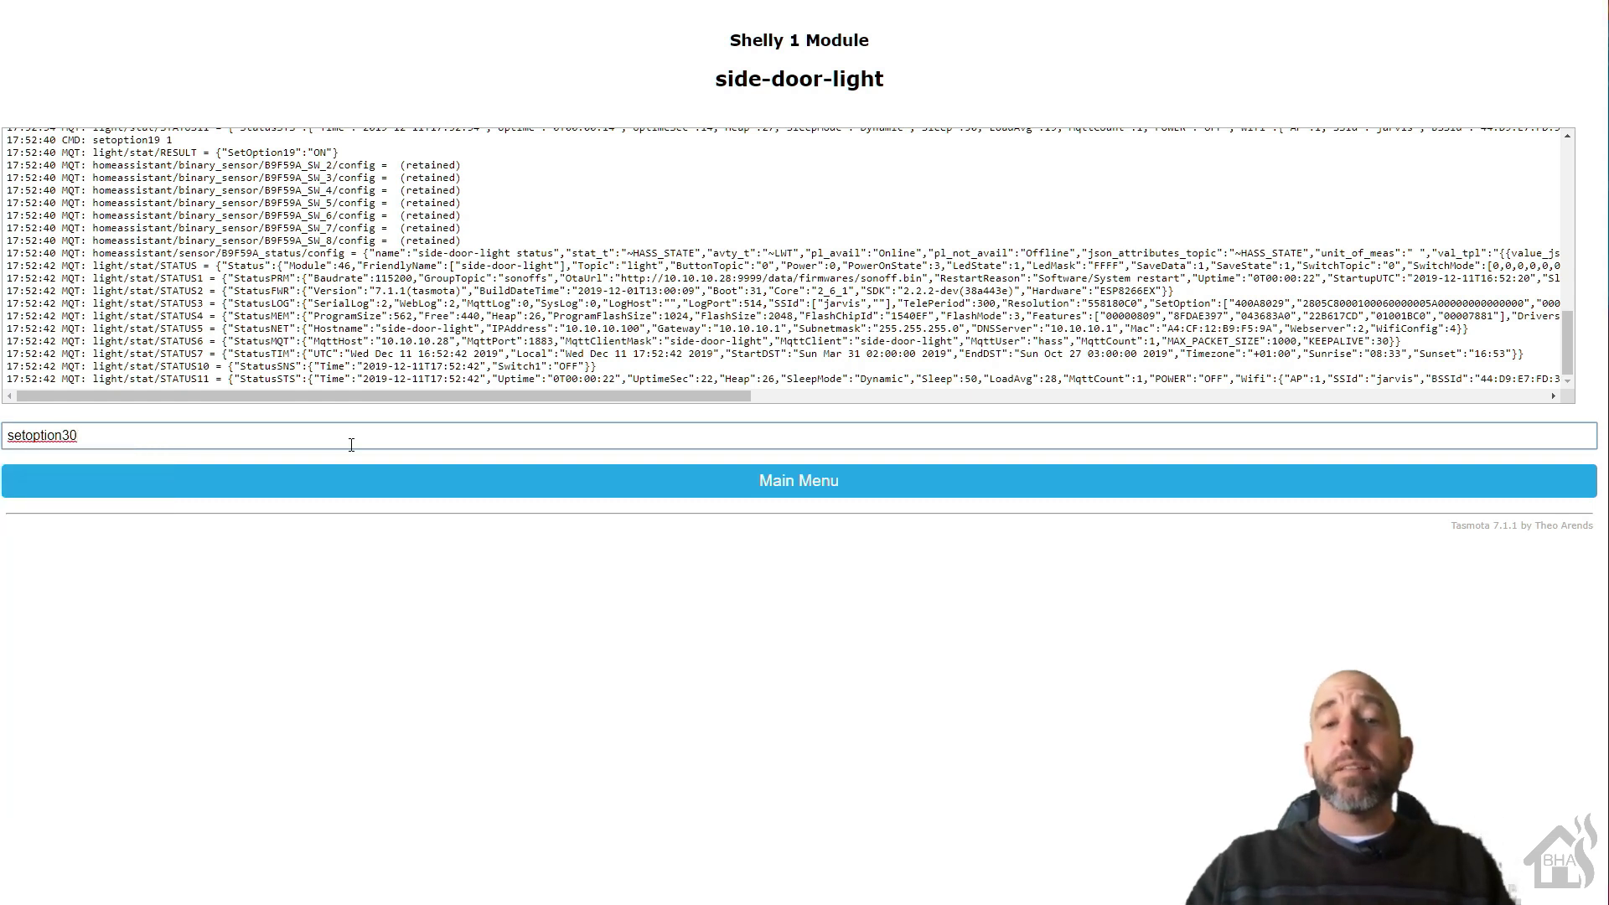
type(" 1")
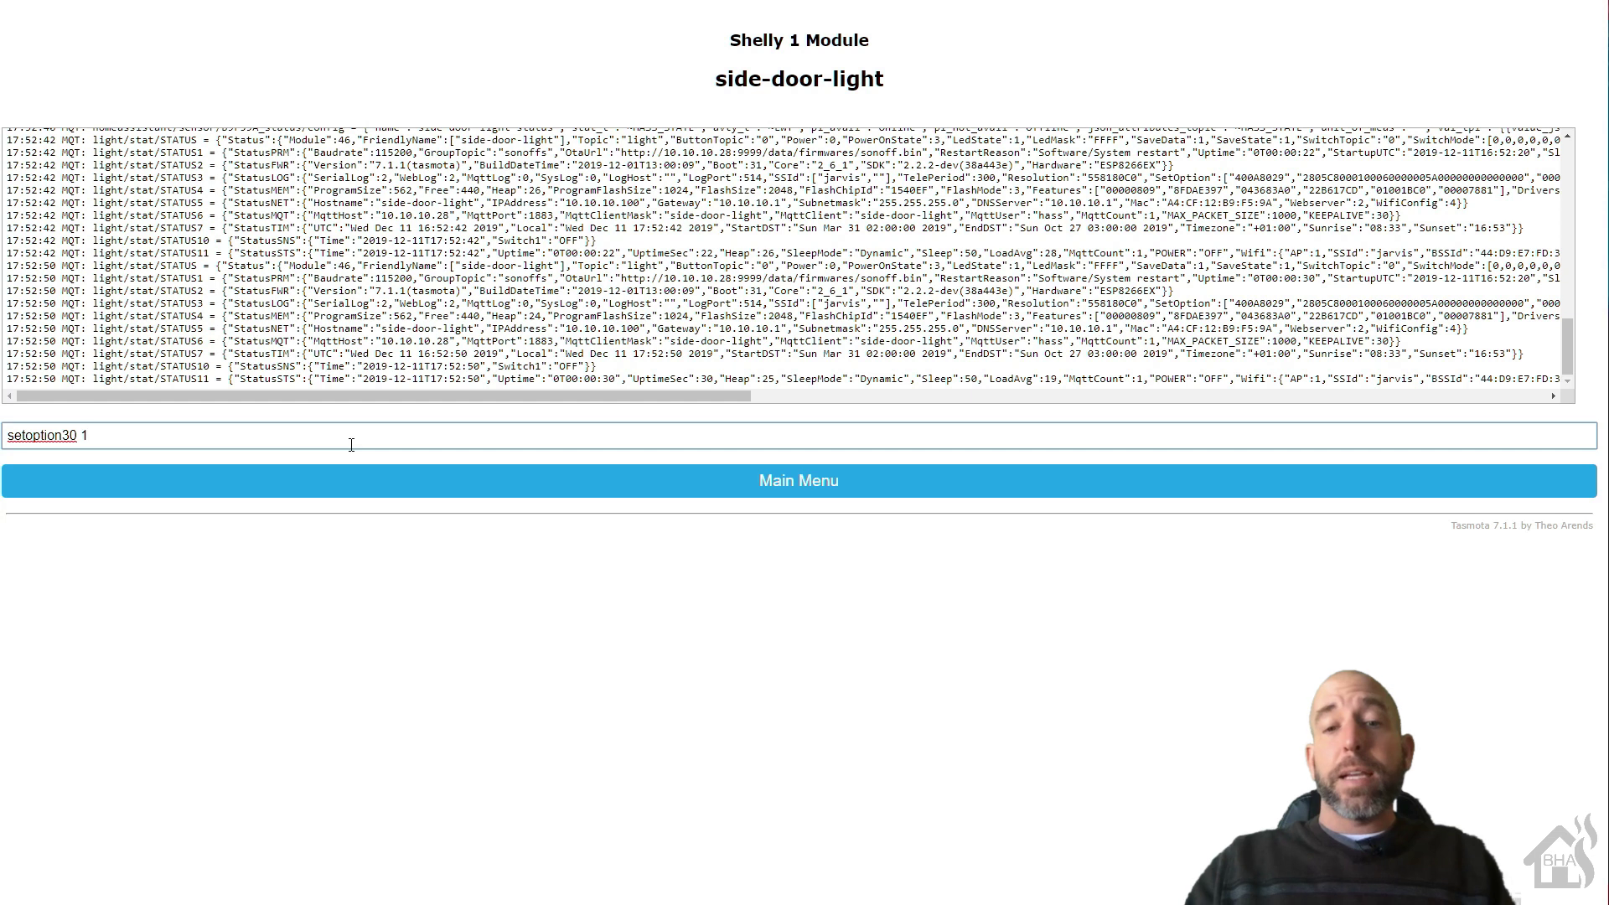
key("Return")
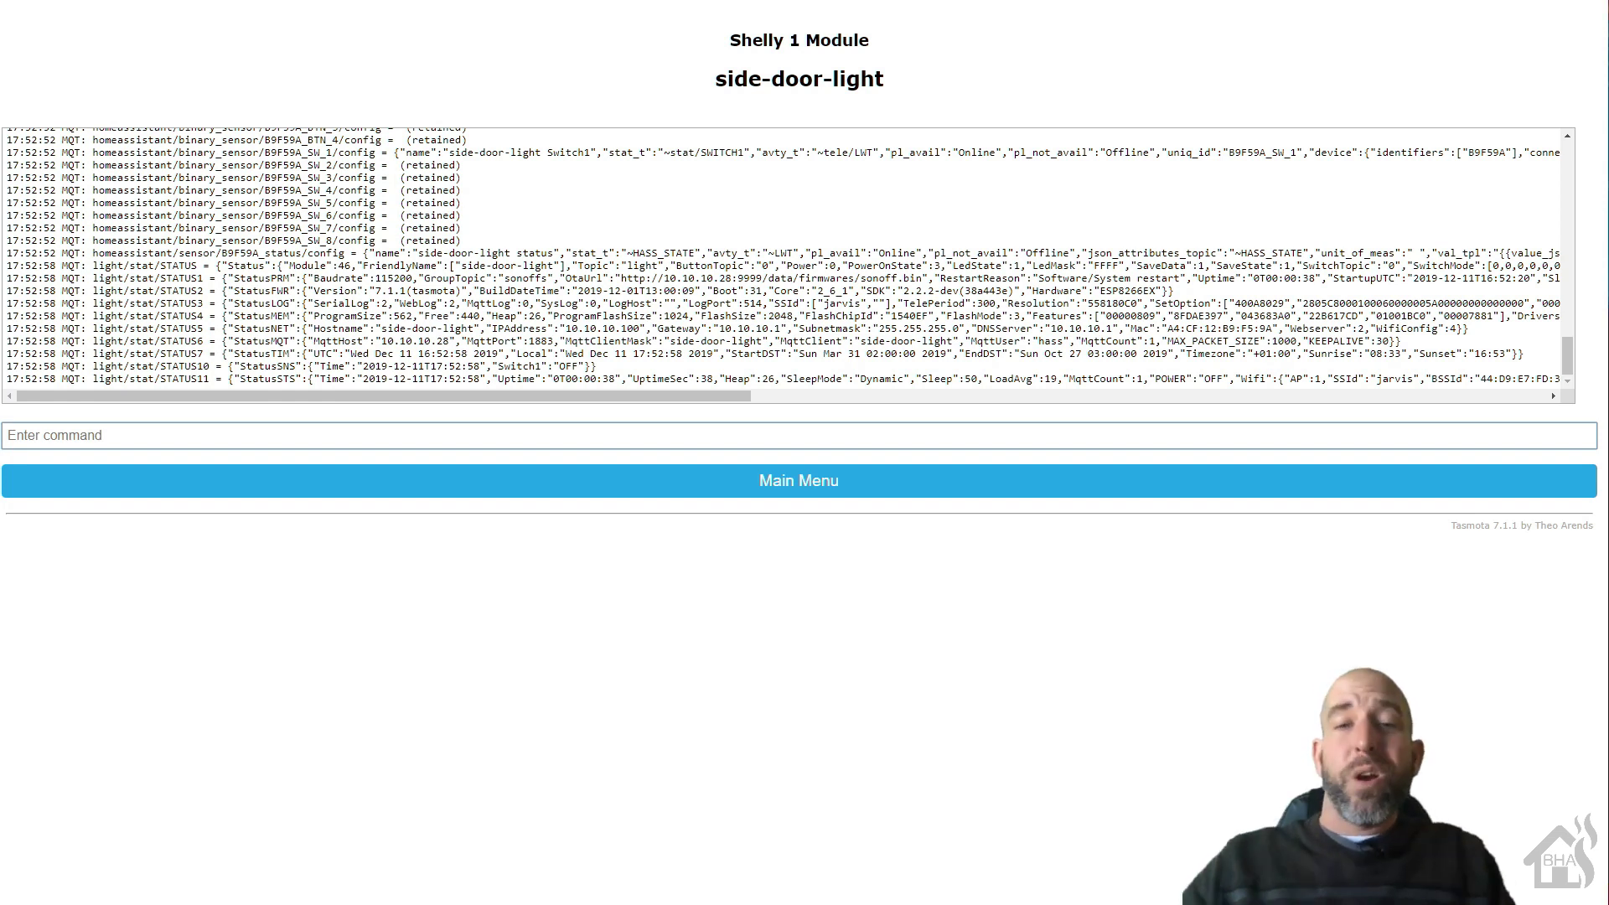
Go back to the Tasmota Main Menu and restart the side-door-light device
left_click(744, 491)
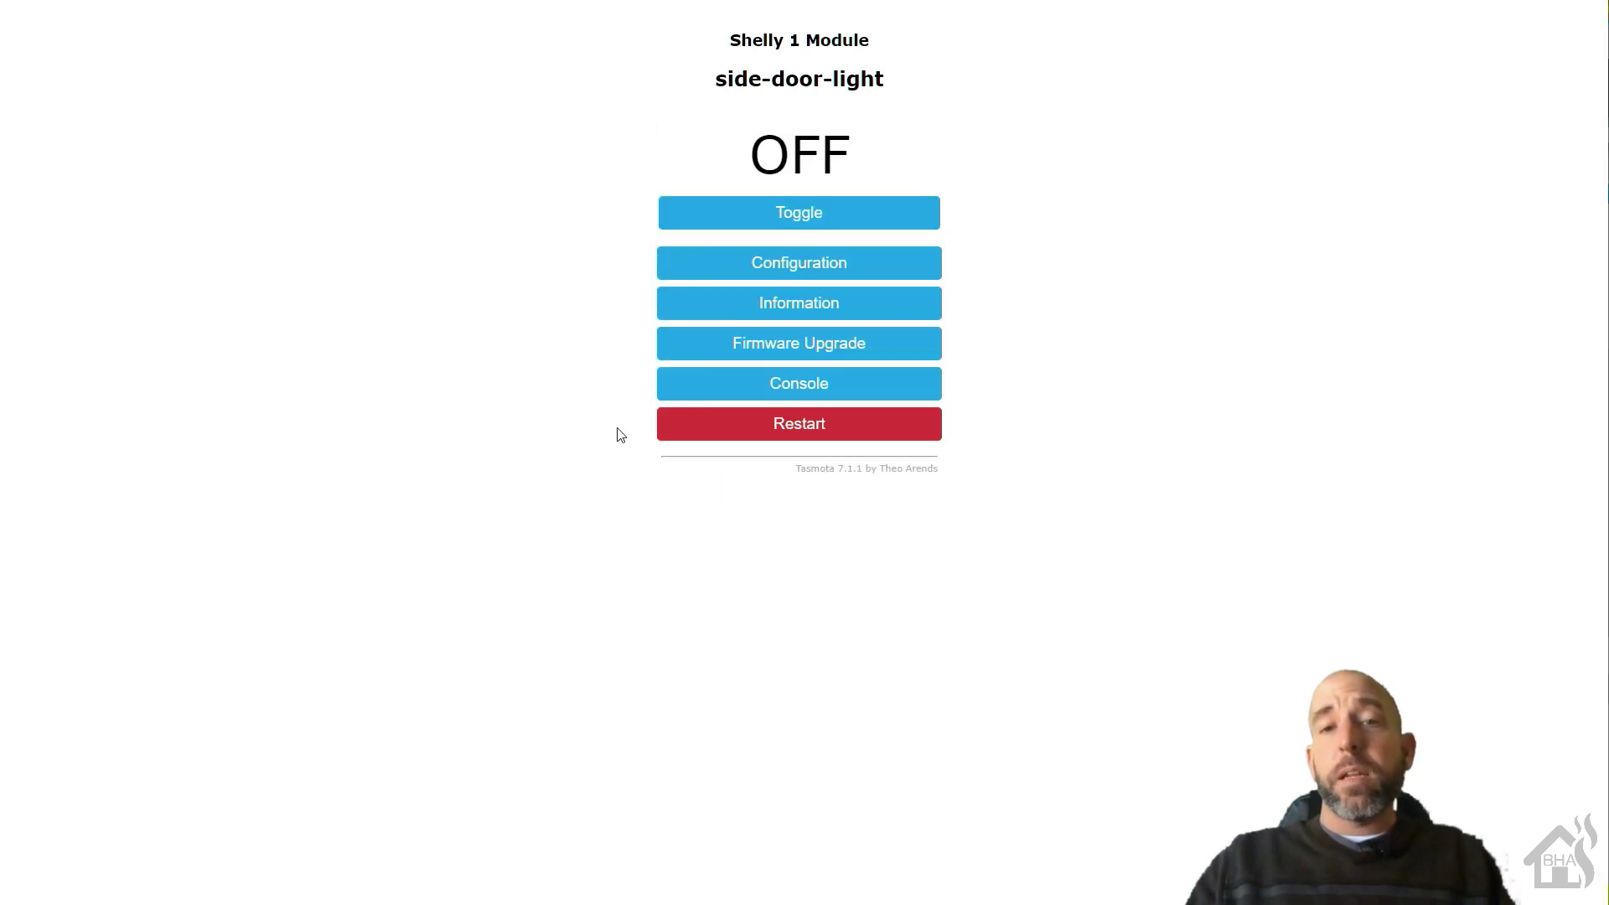
left_click(814, 439)
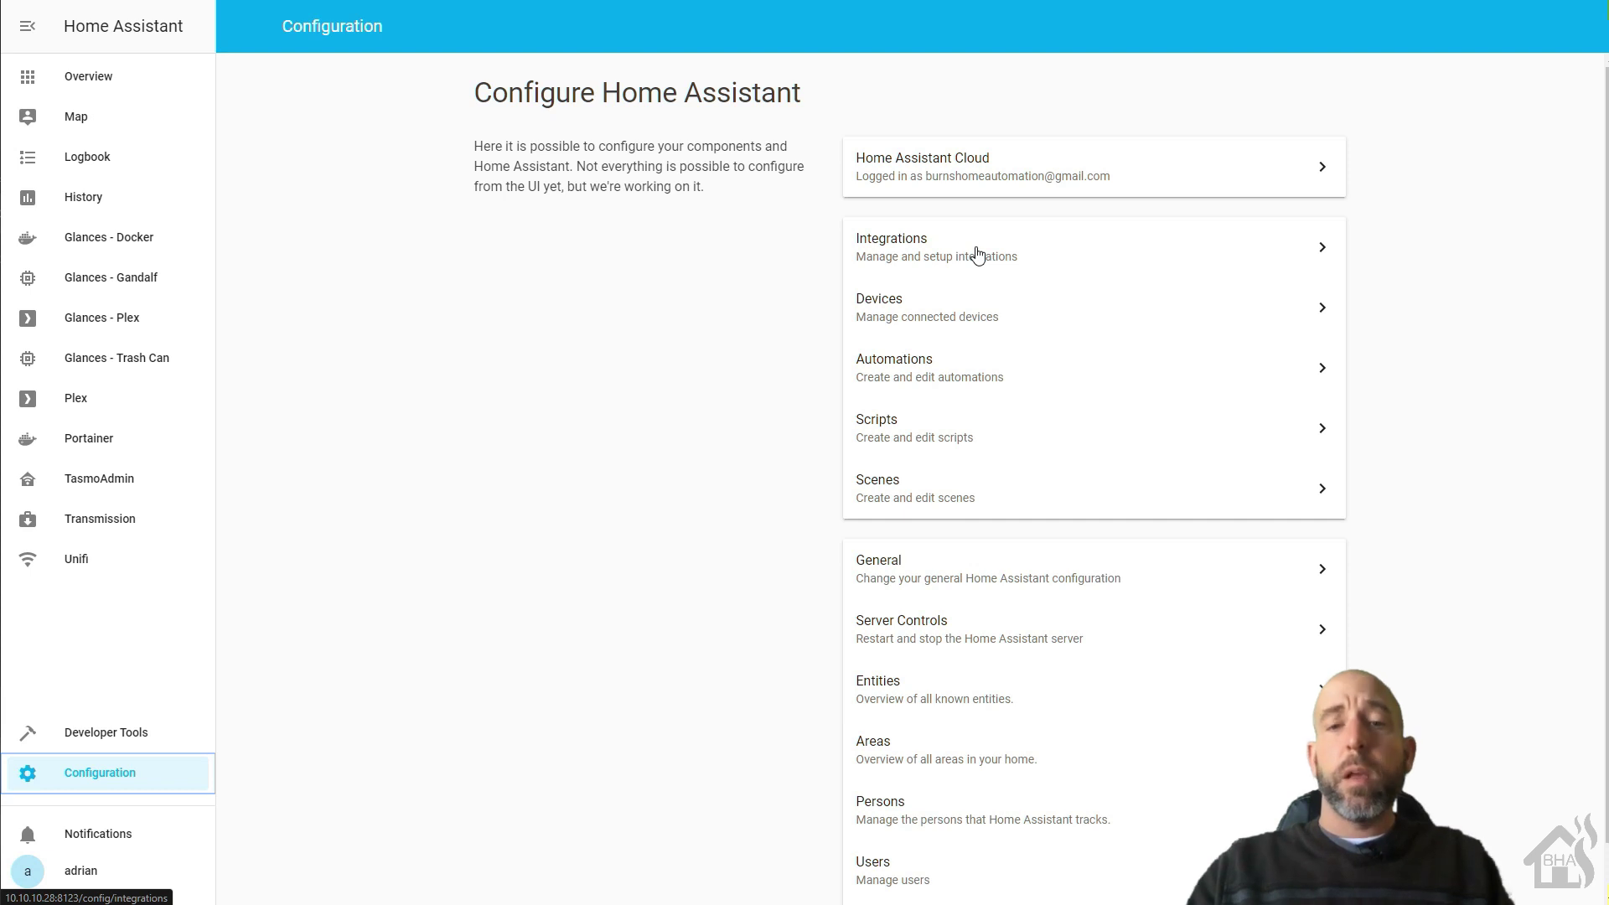
Open Integrations and list the discovered devices under MQTT: localhost
left_click(978, 253)
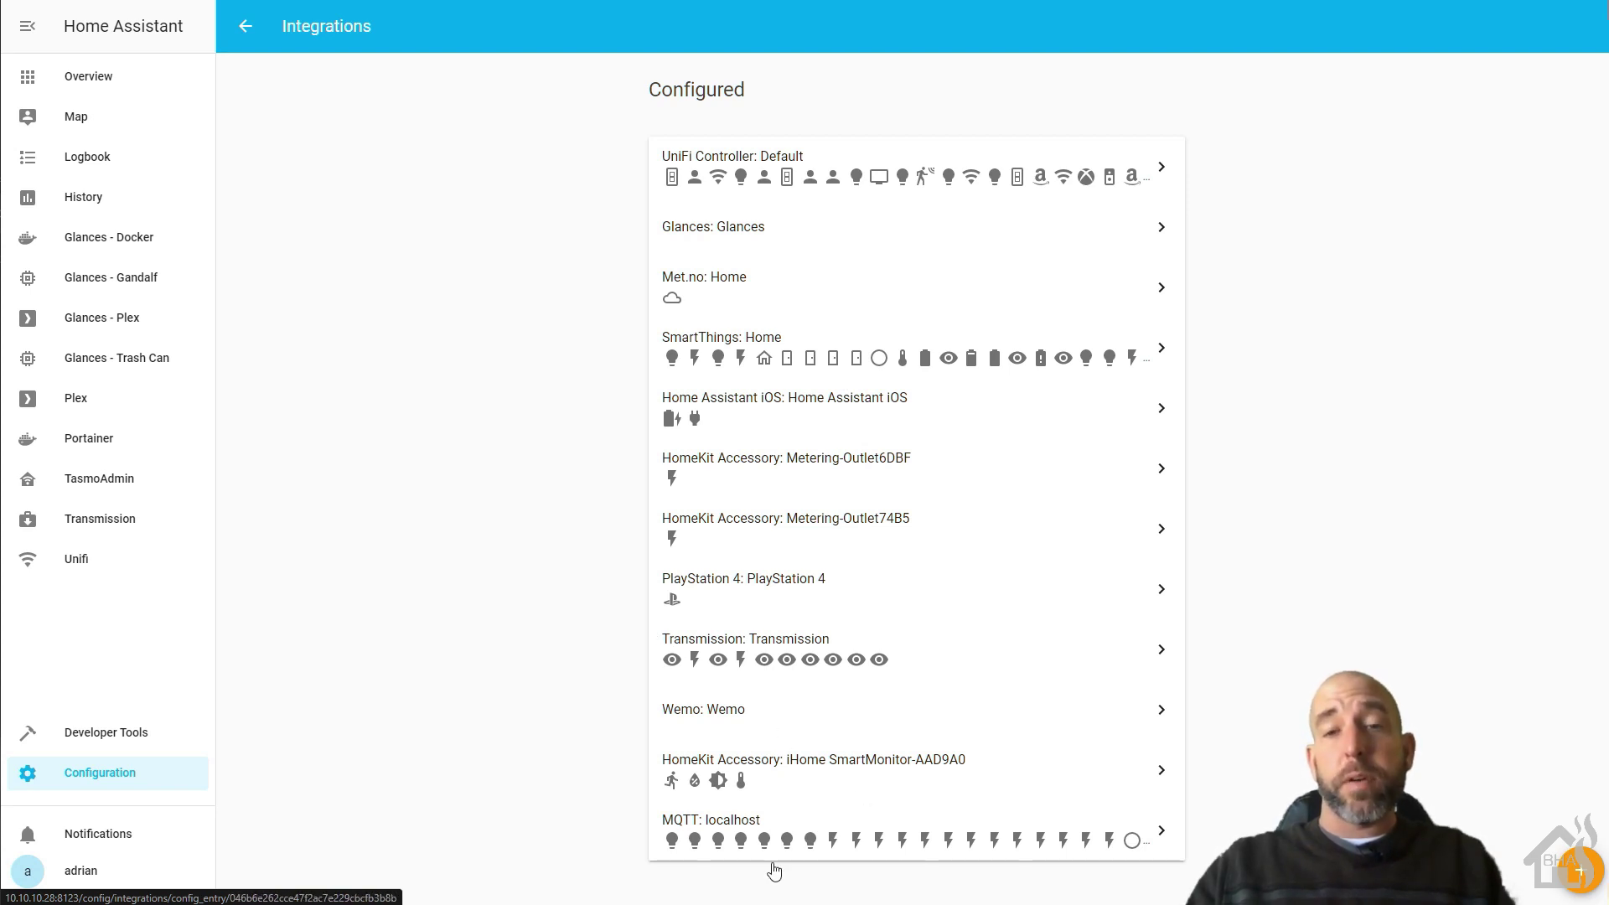
left_click(762, 819)
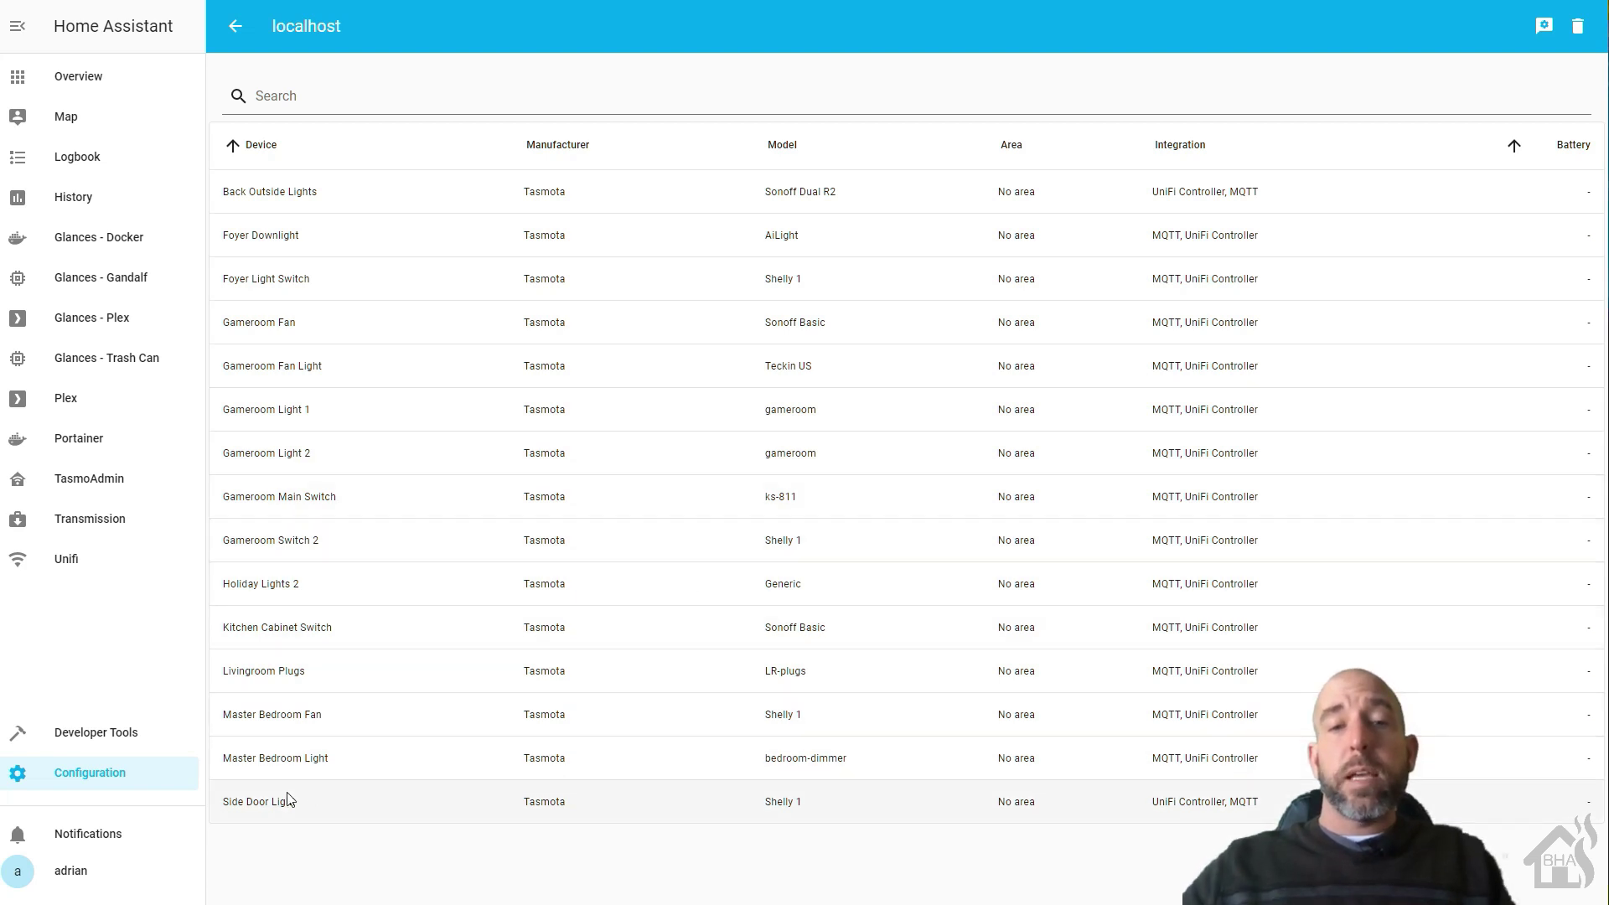
Open the Side Door Light device and review the side-door-light status entity's details
left_click(248, 803)
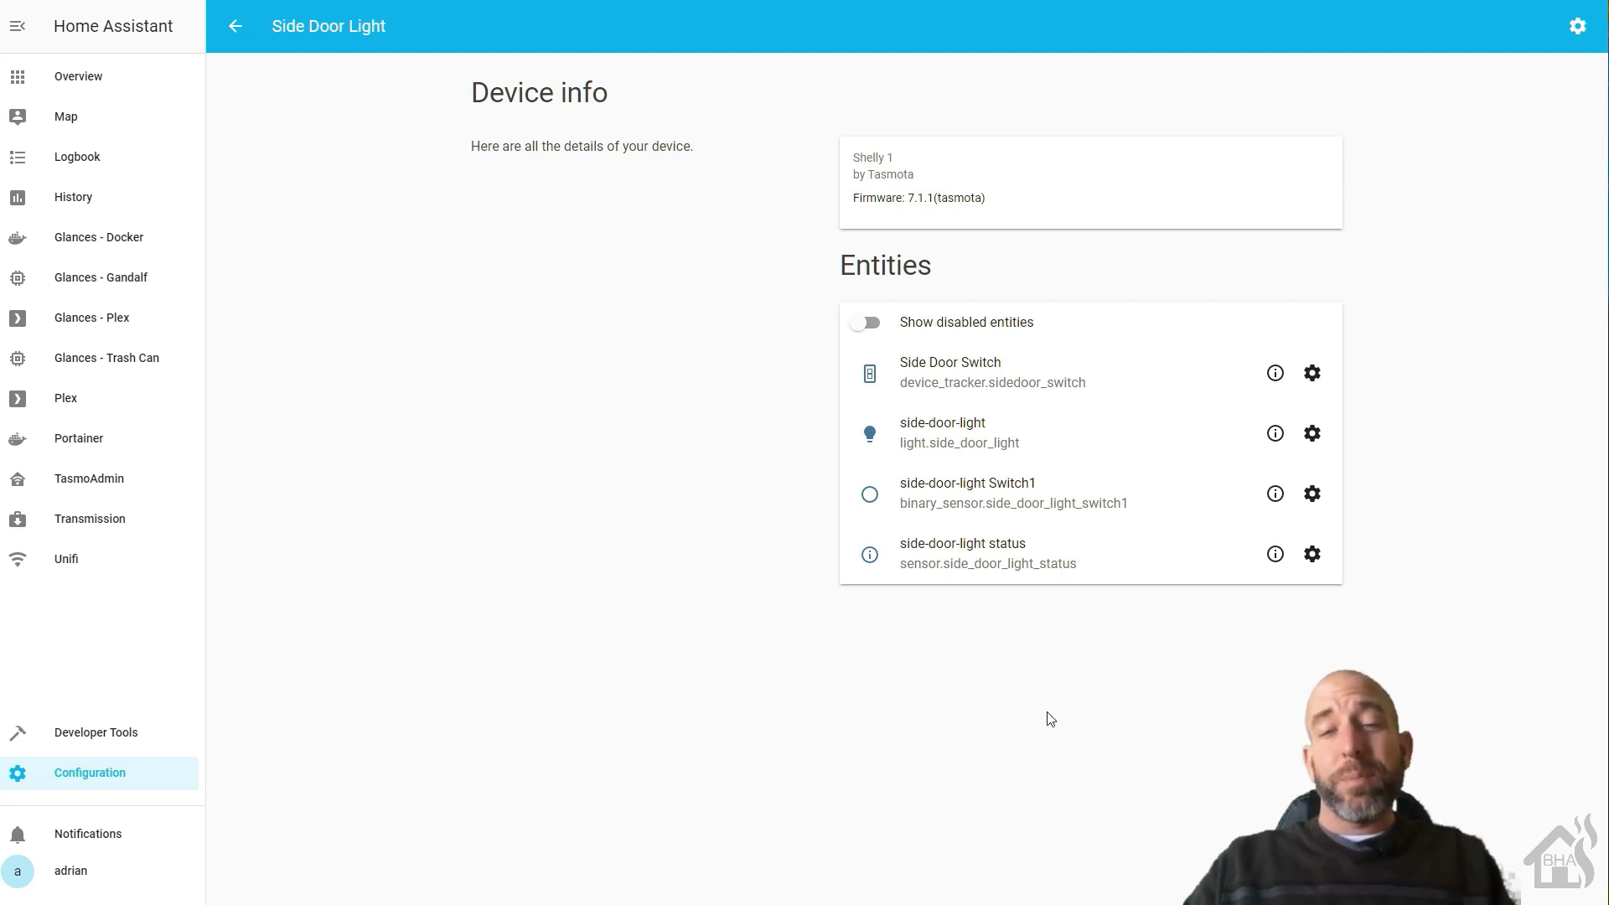
left_click(941, 552)
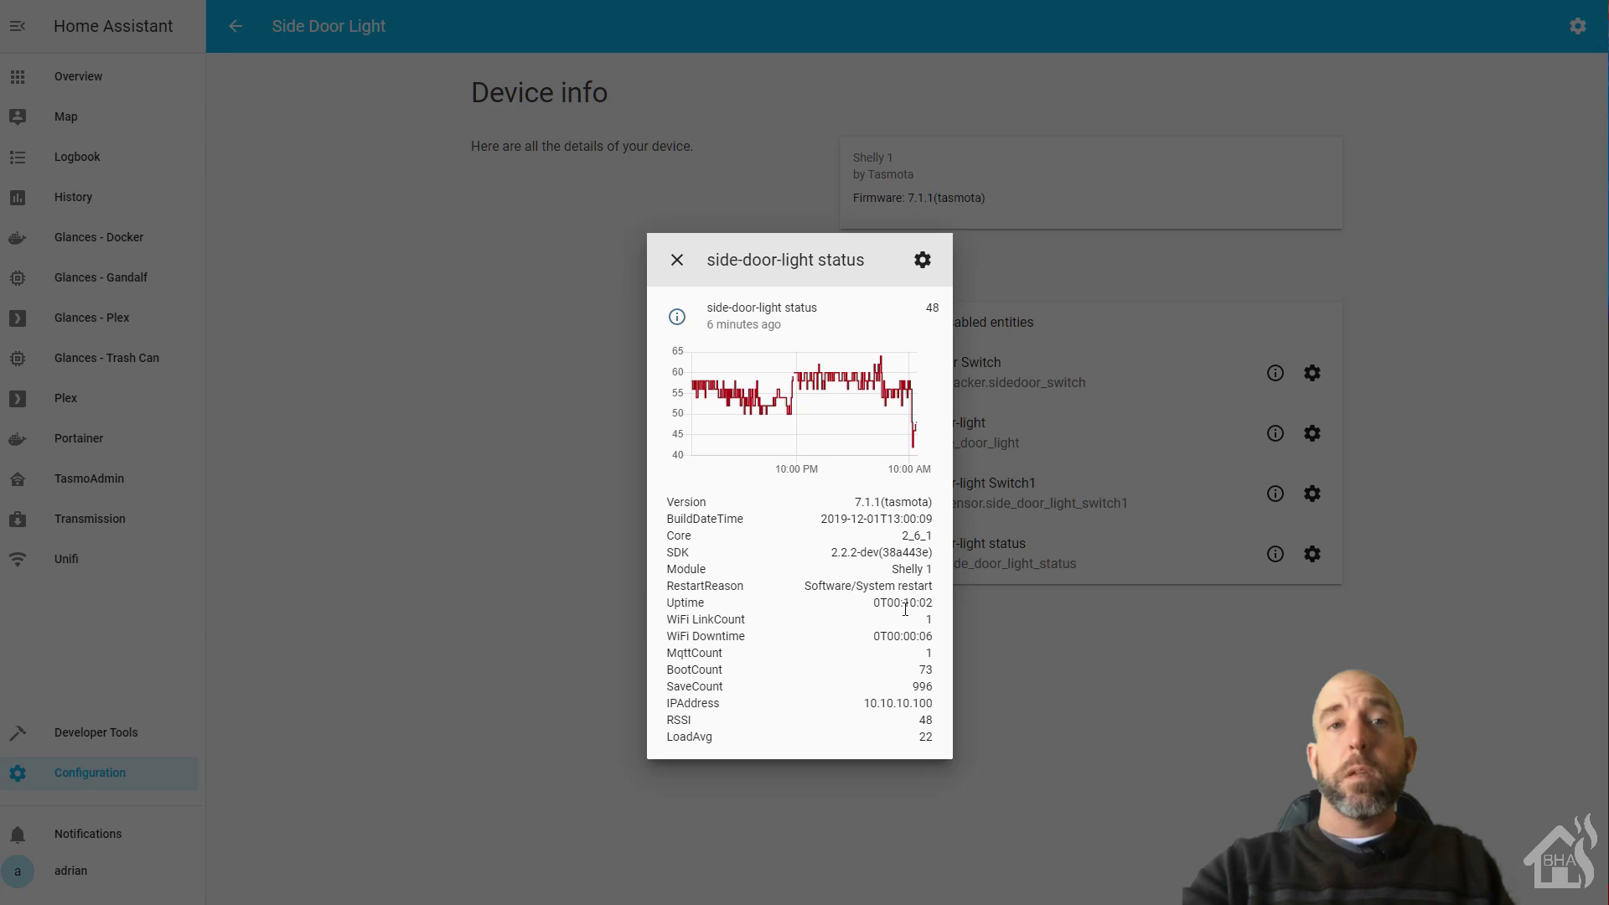
left_click(1098, 778)
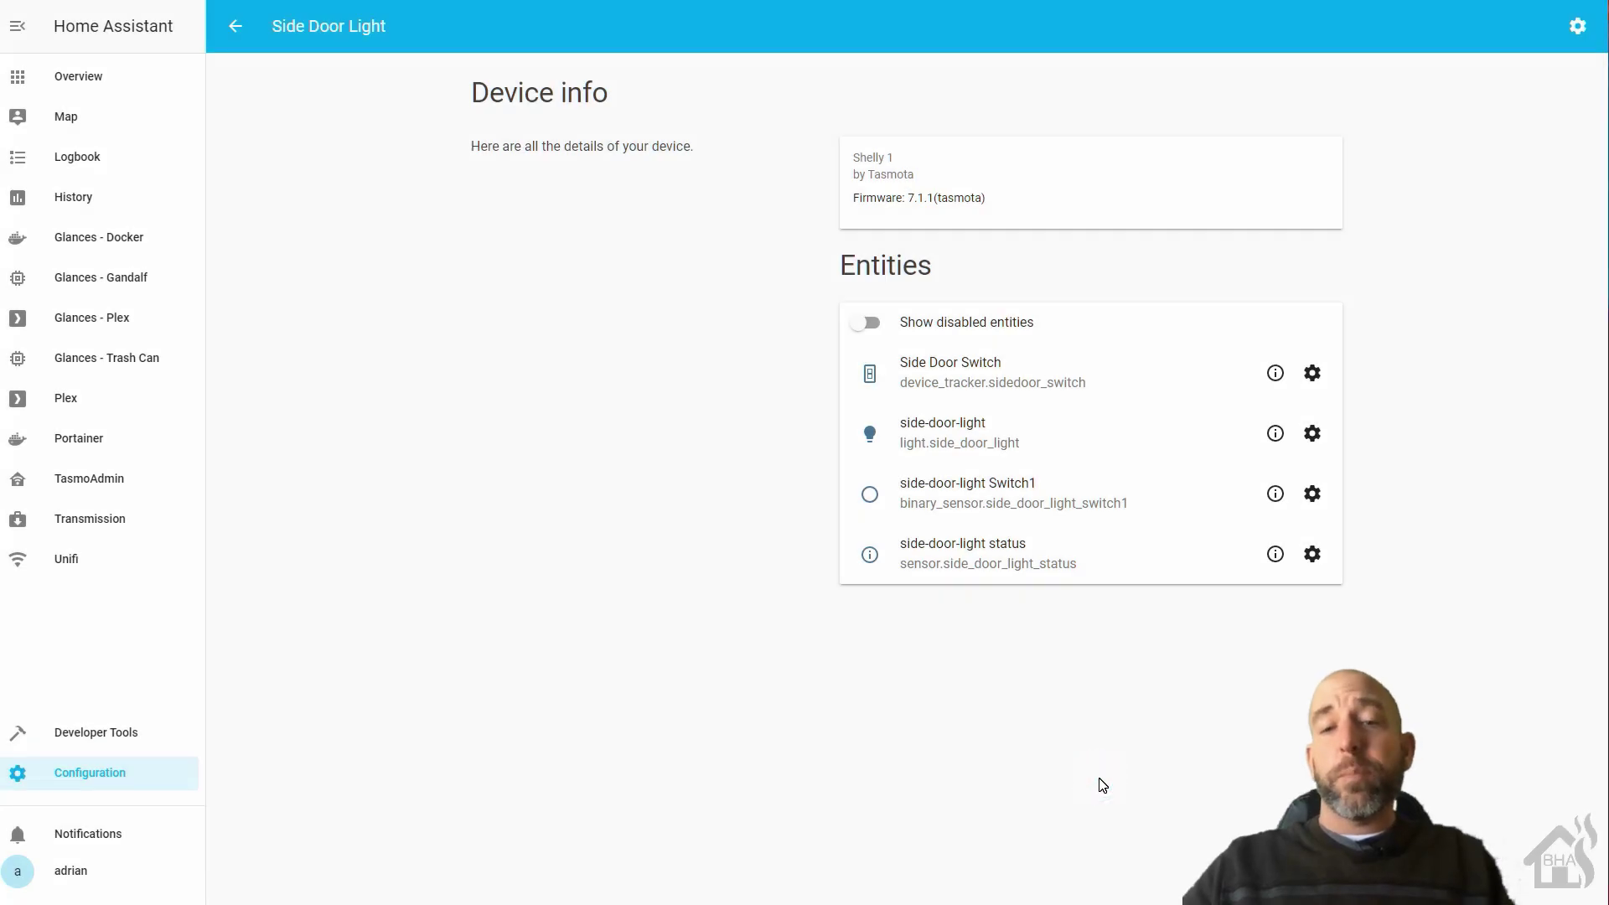
Disable the side-door-light Switch1 entity by turning off Enable entity and saving
left_click(1306, 498)
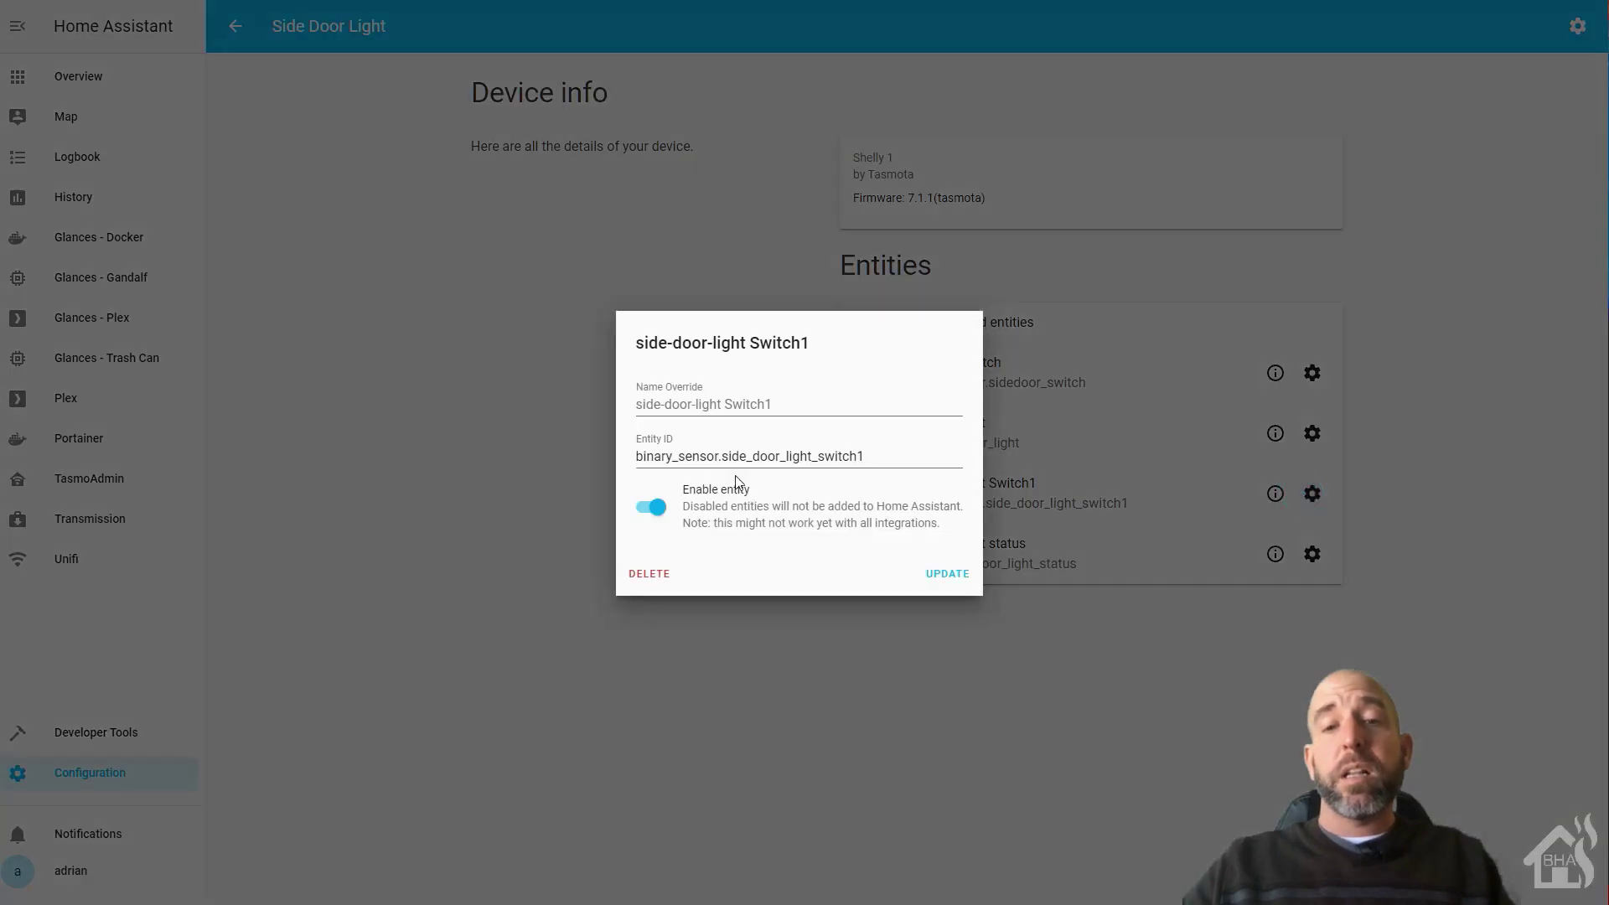
left_click(659, 503)
left_click(943, 575)
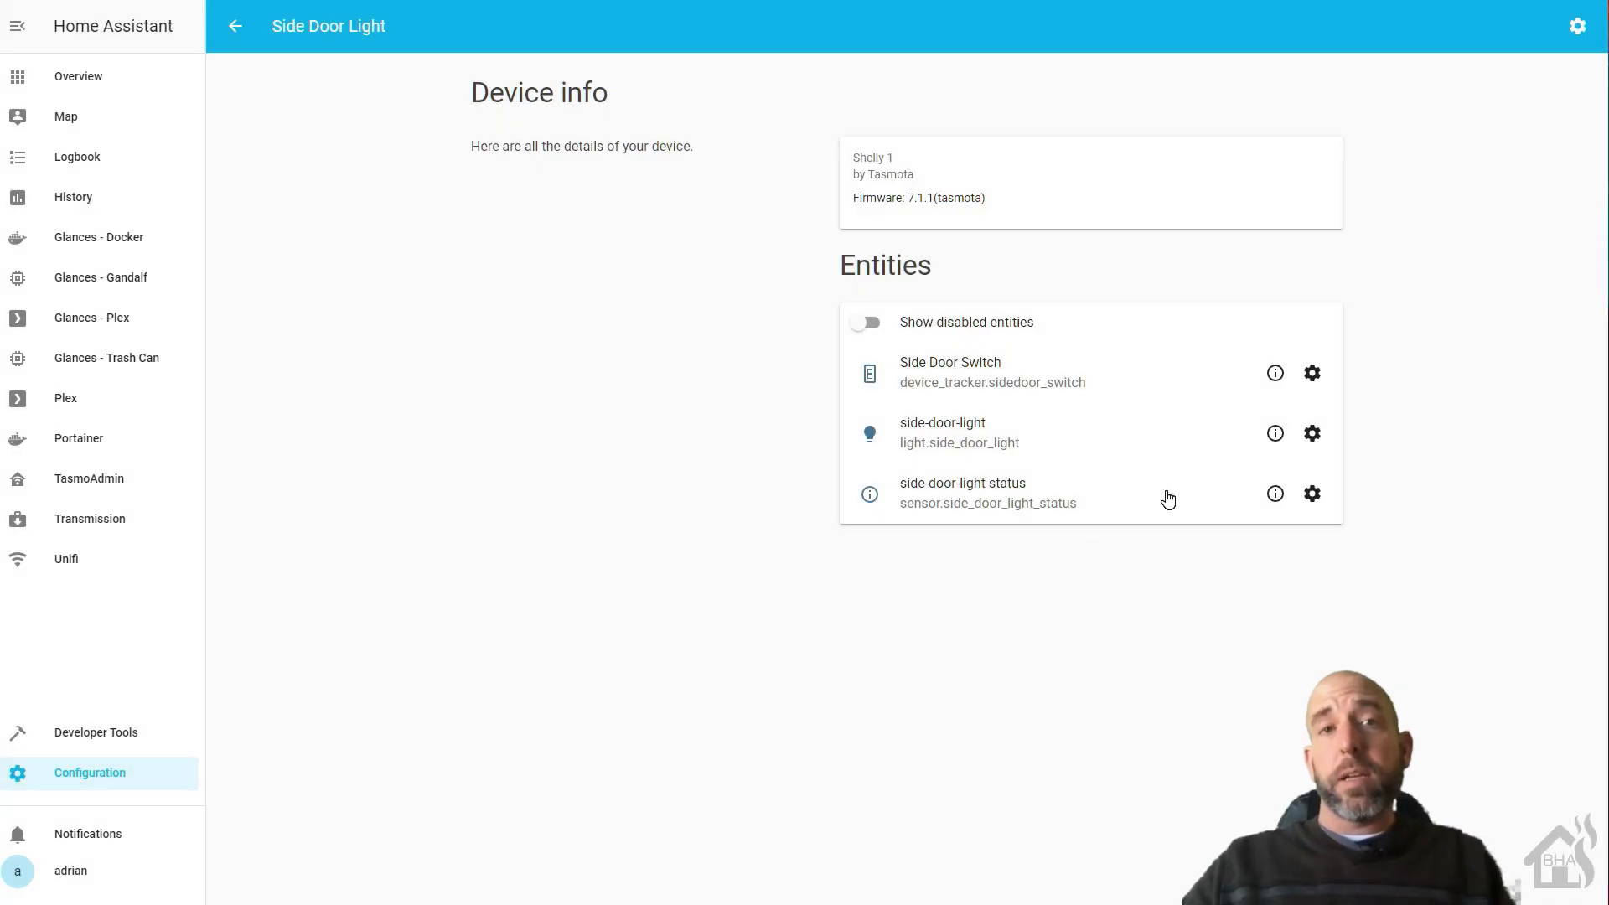